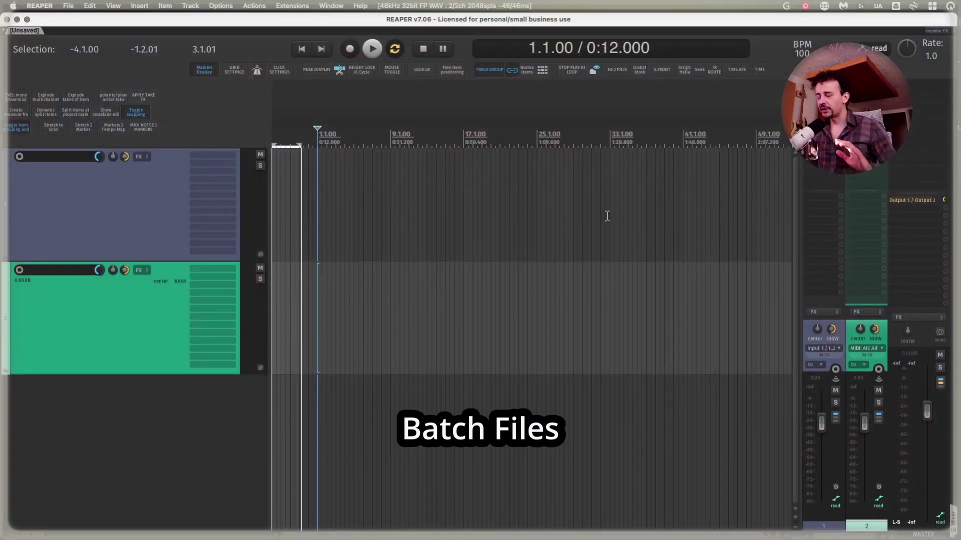
Open the Batch File/Item Converter from the File menu and move it toward the centre
{"action": "left_click", "coordinate": [69, 7]}
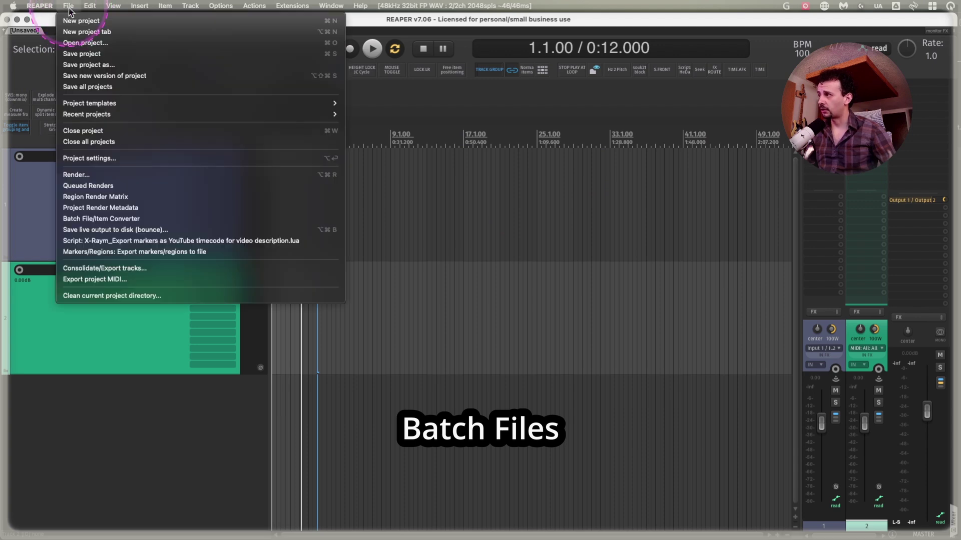
{"action": "left_click", "coordinate": [97, 221]}
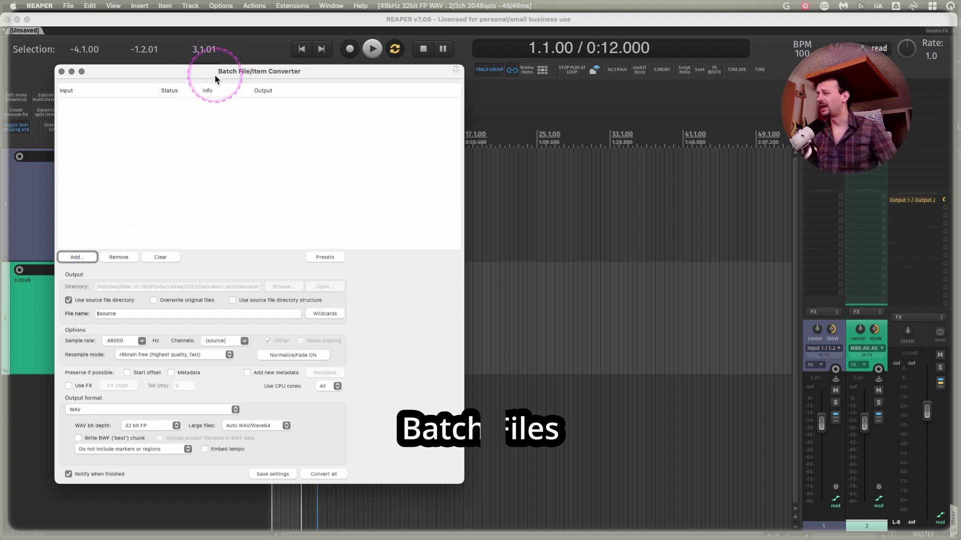
{"action": "left_click_drag", "start_coordinate": [215, 74], "coordinate": [427, 75]}
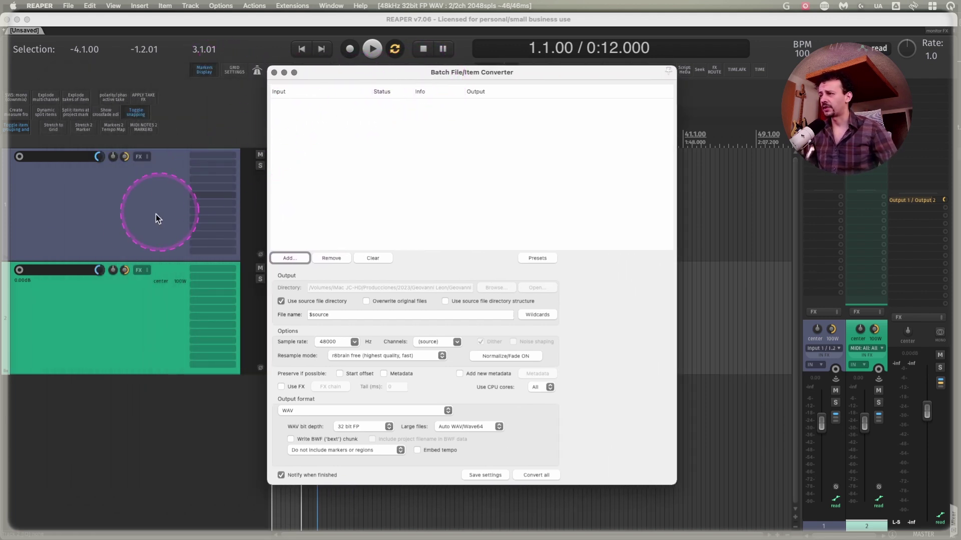
Drag the 50 selected kick WAVs from the Finder folder onto REAPER's second track
{"action": "key", "text": "super+Tab"}
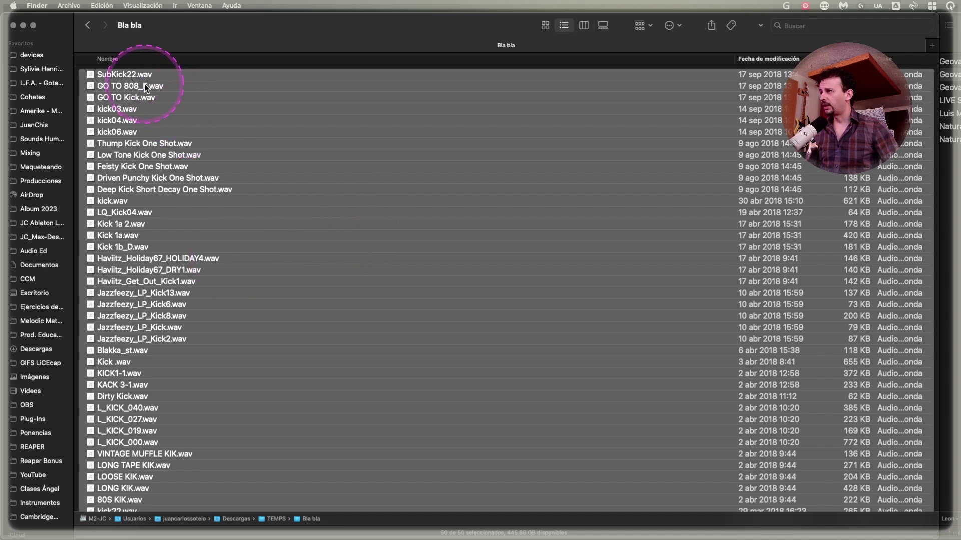
{"action": "left_click_drag", "start_coordinate": [144, 84], "coordinate": [509, 203]}
{"action": "key", "text": "super+Tab"}
{"action": "scroll", "coordinate": [509, 254], "scroll_direction": "up", "scroll_amount": 10}
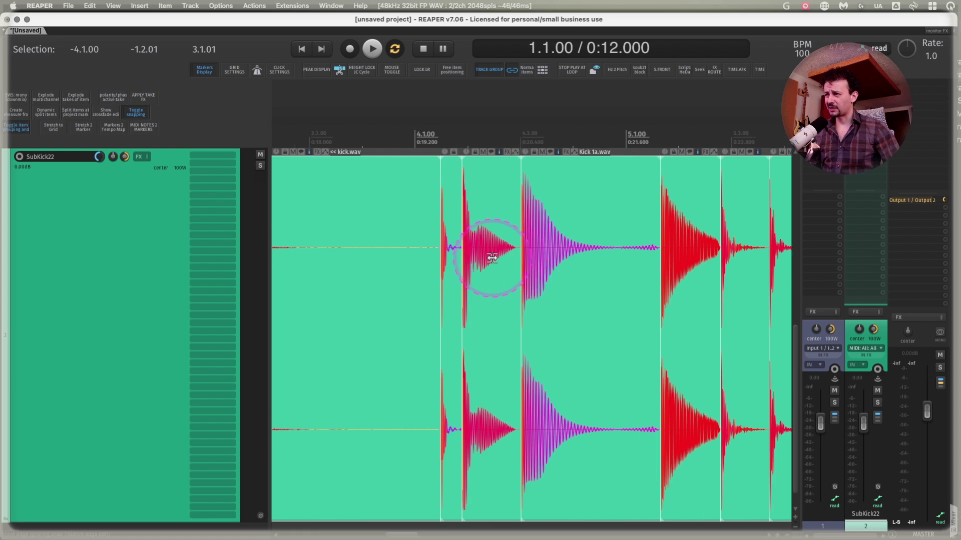
{"action": "left_click", "coordinate": [426, 215]}
{"action": "key", "text": "space"}
{"action": "left_click", "coordinate": [378, 216]}
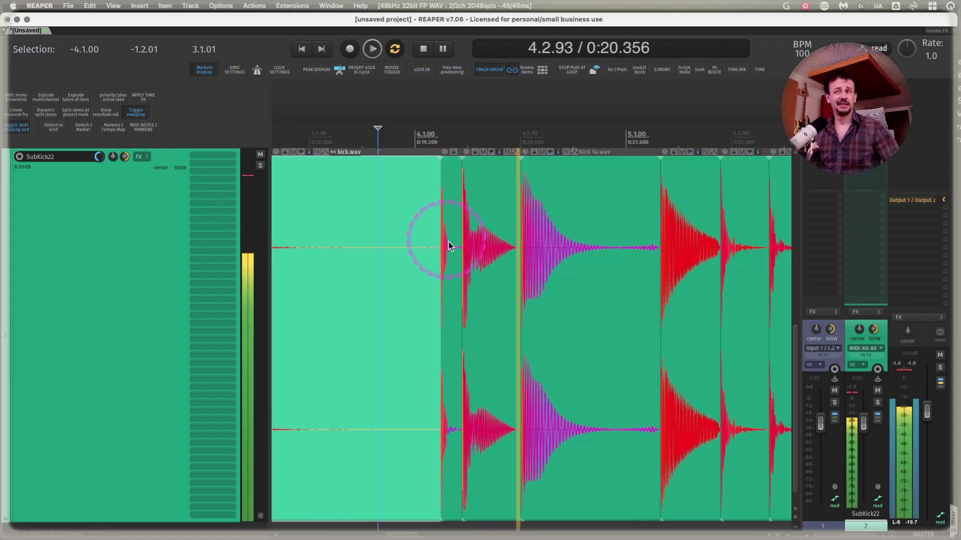
{"action": "scroll", "coordinate": [531, 278], "scroll_direction": "down", "scroll_amount": 4}
{"action": "scroll", "coordinate": [493, 281], "scroll_direction": "up", "scroll_amount": 2}
{"action": "scroll", "coordinate": [494, 282], "scroll_direction": "down", "scroll_amount": 2}
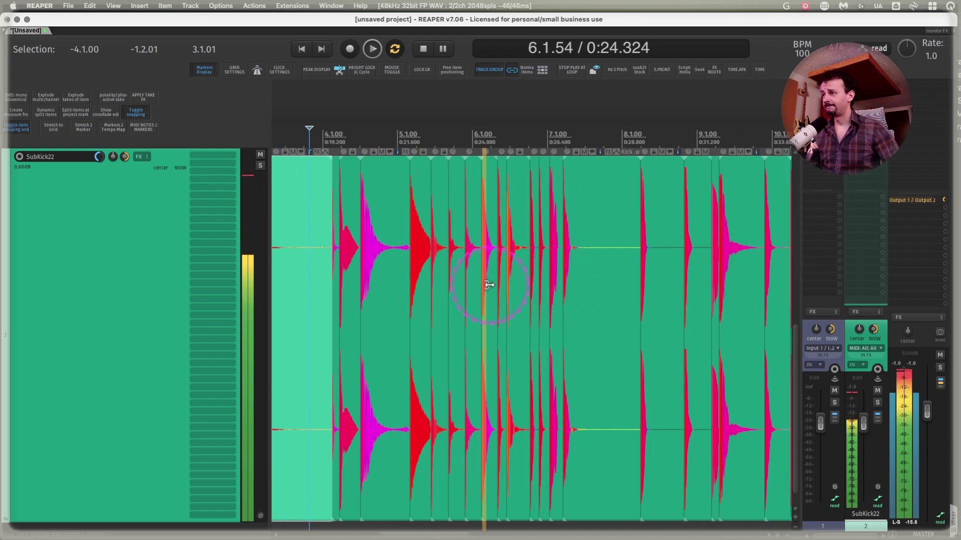
{"action": "scroll", "coordinate": [540, 284], "scroll_direction": "left", "scroll_amount": 1}
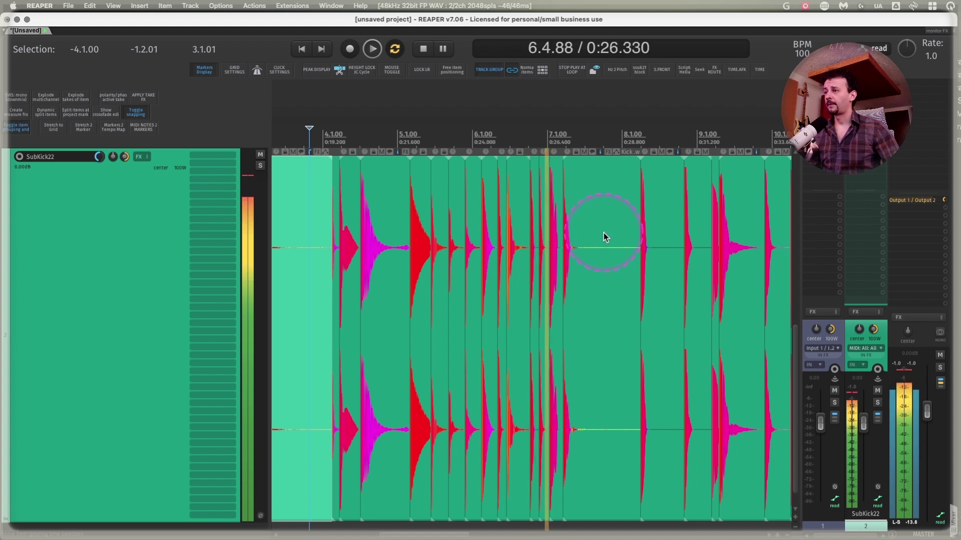
{"action": "key", "text": "space"}
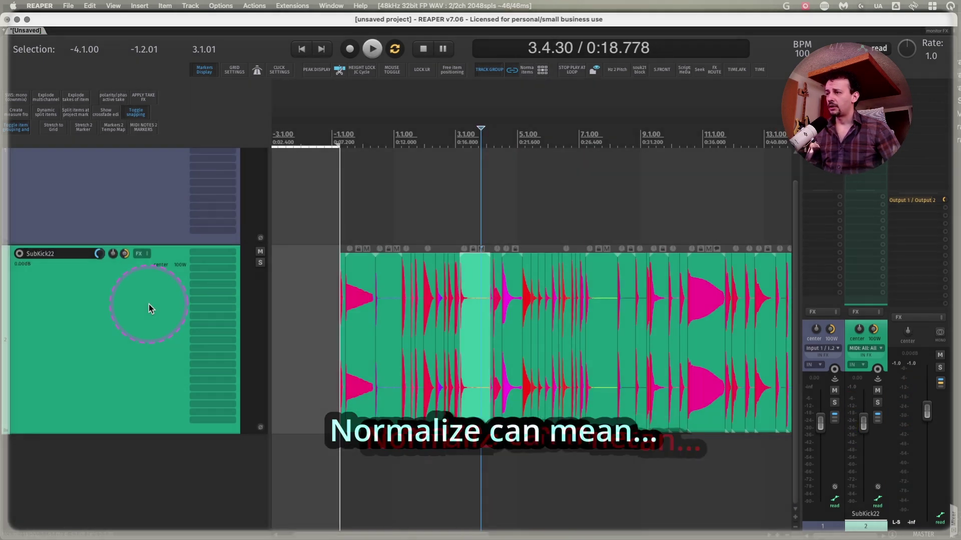
{"action": "scroll", "coordinate": [149, 304], "scroll_direction": "down", "scroll_amount": 3}
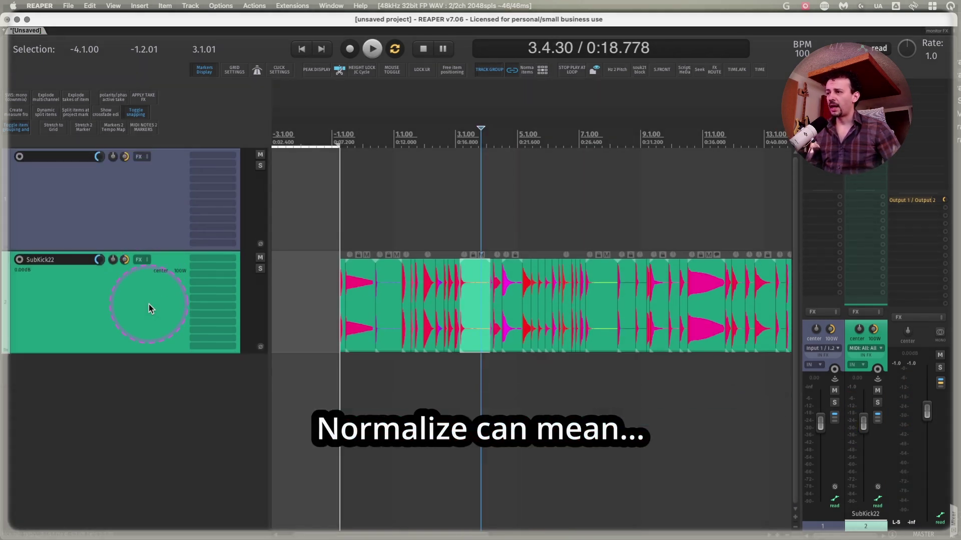
{"action": "scroll", "coordinate": [497, 300], "scroll_direction": "right", "scroll_amount": 1}
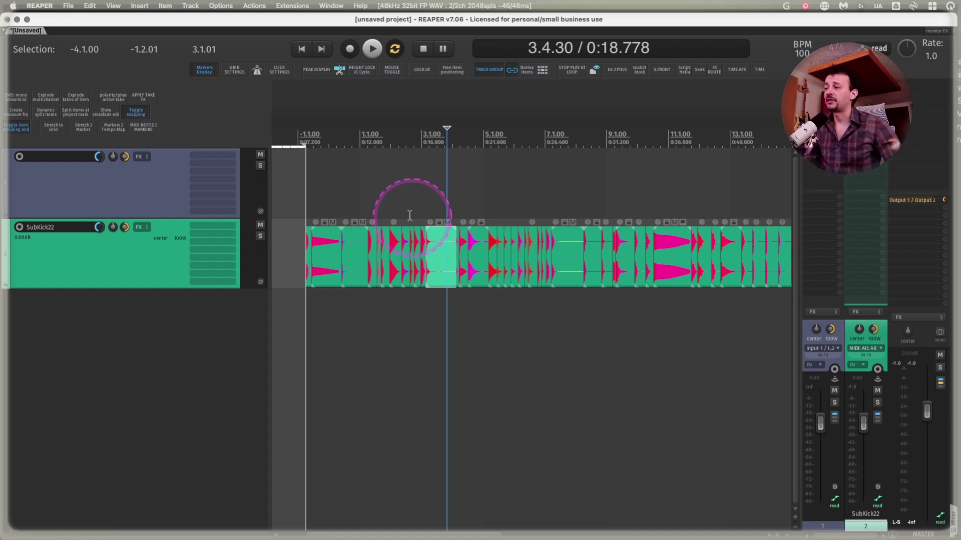
Zoom into the kick items and reopen the batch converter, now listing the 50 kick files
{"action": "left_click_drag", "start_coordinate": [332, 189], "coordinate": [518, 273]}
{"action": "left_click", "coordinate": [68, 6]}
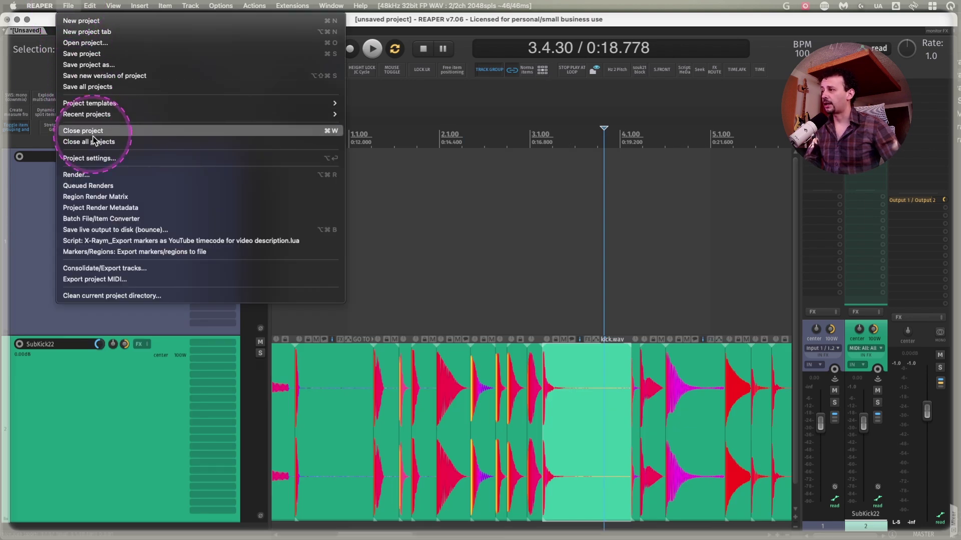
{"action": "left_click", "coordinate": [250, 222]}
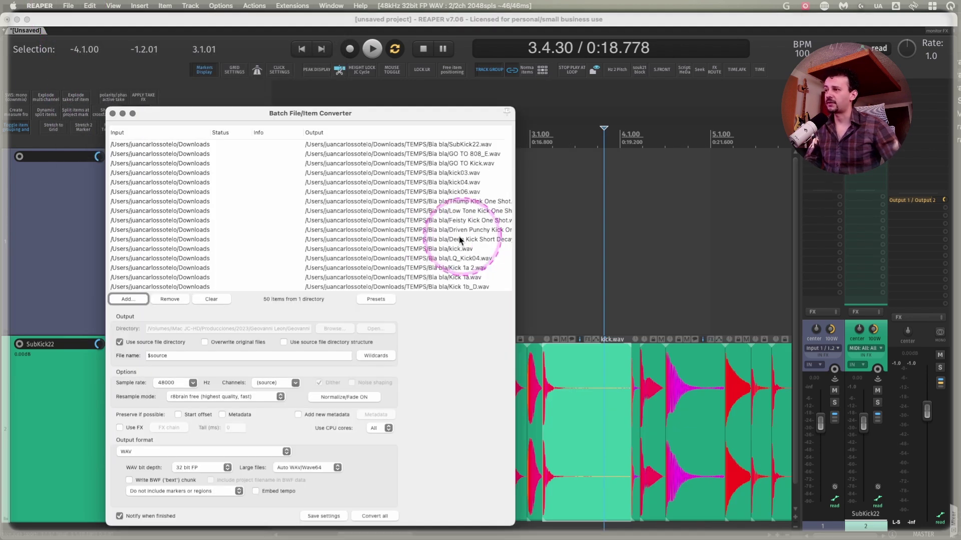
{"action": "left_click_drag", "start_coordinate": [215, 115], "coordinate": [219, 96]}
{"action": "left_click", "coordinate": [644, 344]}
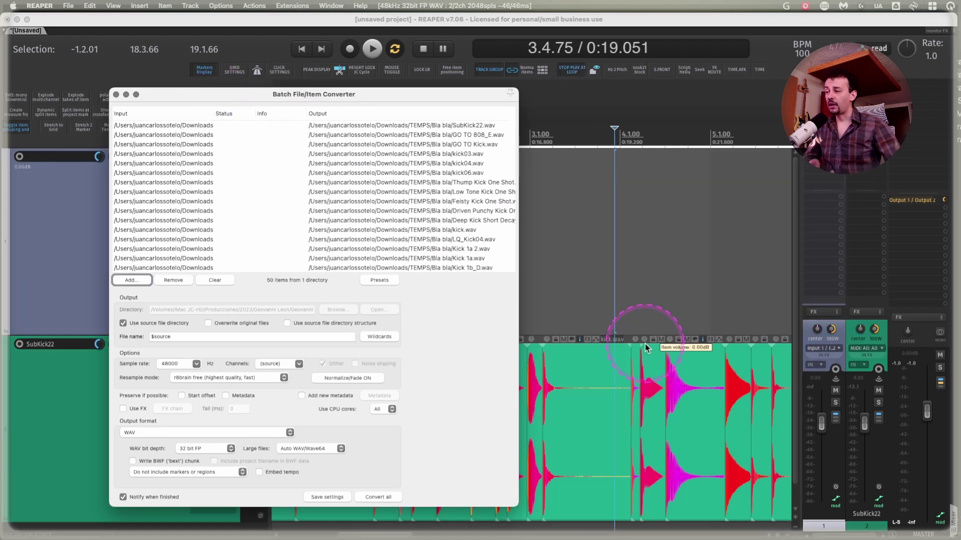
{"action": "left_click", "coordinate": [342, 378]}
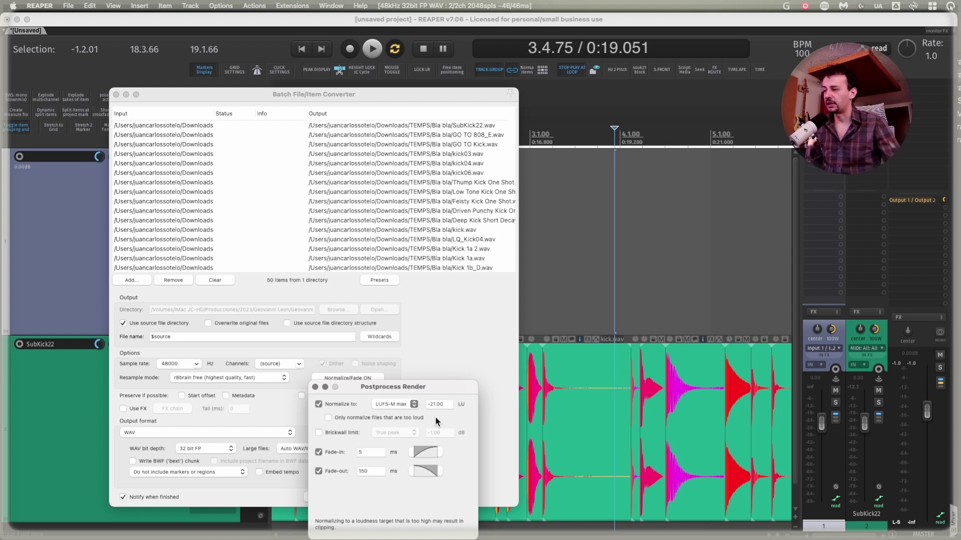
Enable brickwall limiting measured by true peak with a -5 dB ceiling
{"action": "left_click", "coordinate": [333, 432]}
{"action": "left_click", "coordinate": [399, 432]}
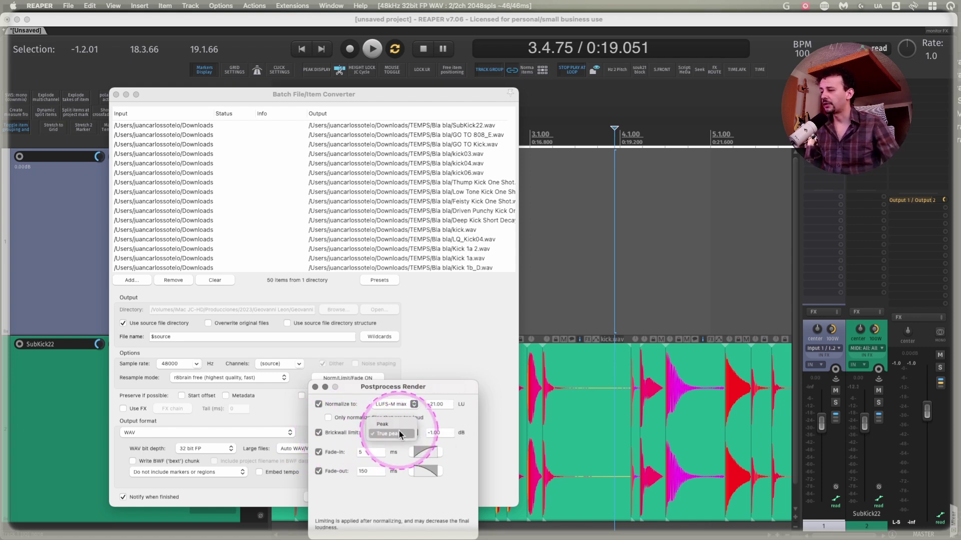
{"action": "left_click", "coordinate": [395, 433]}
{"action": "left_click", "coordinate": [436, 432]}
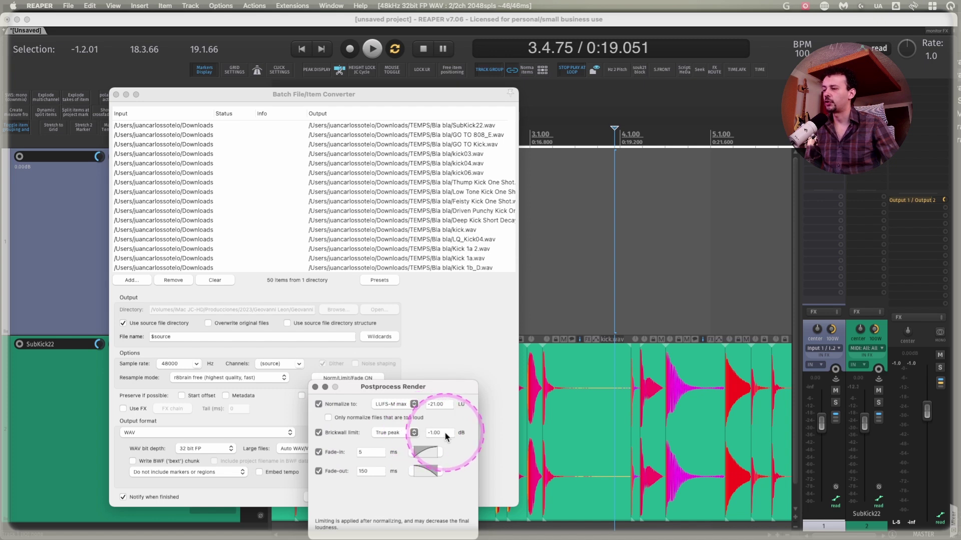
{"action": "double_click", "coordinate": [433, 433]}
{"action": "key", "text": "BackSpace"}
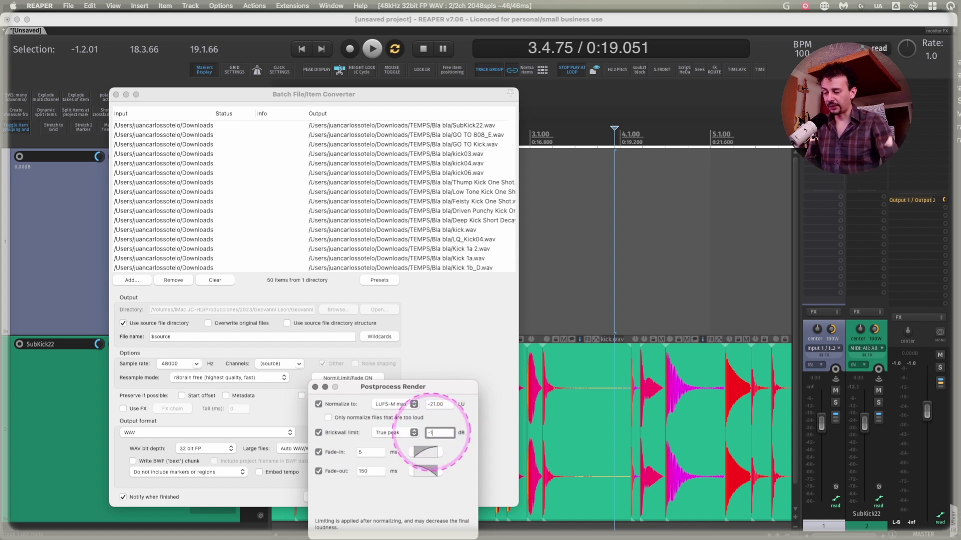
{"action": "type", "text": "5"}
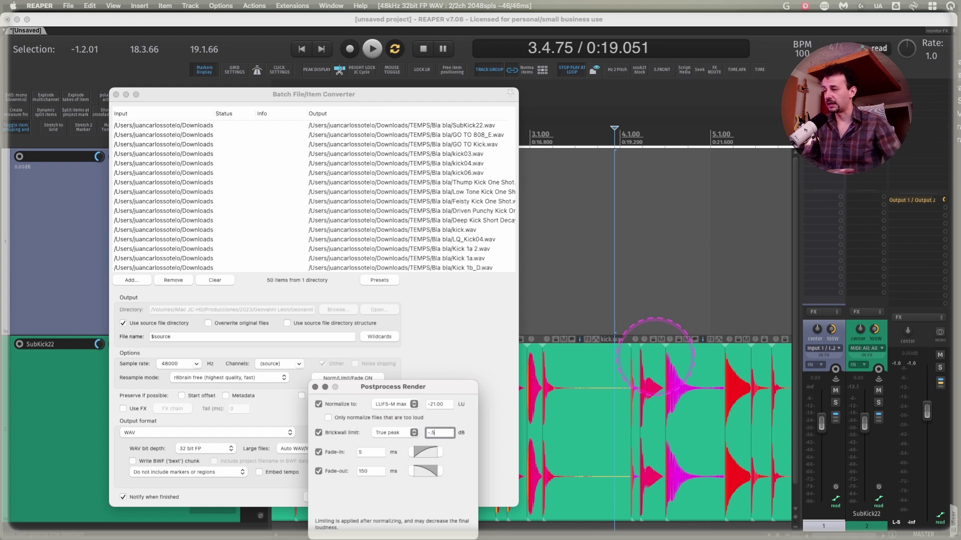
{"action": "left_click", "coordinate": [450, 470]}
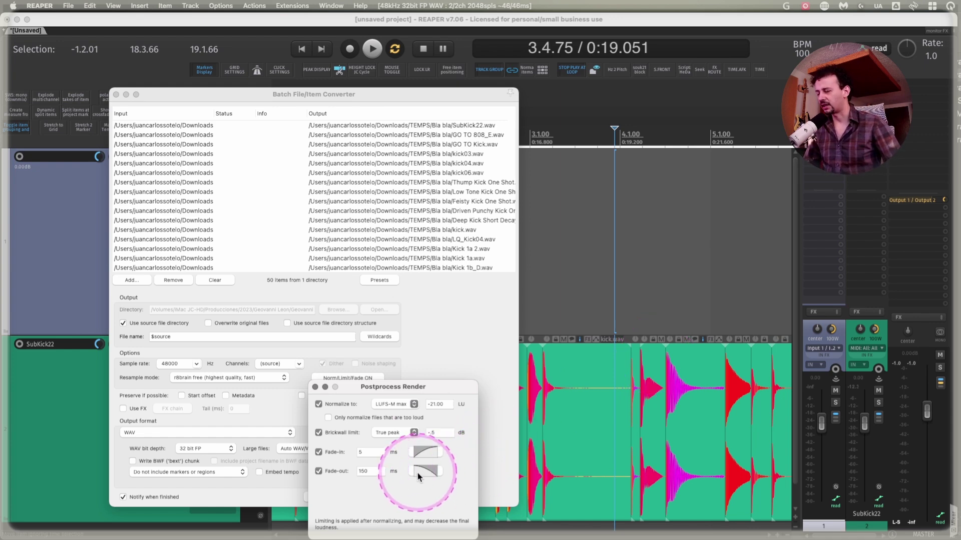
Change the fade-in curve shape and make the fade-out curve linear
{"action": "left_click", "coordinate": [367, 452]}
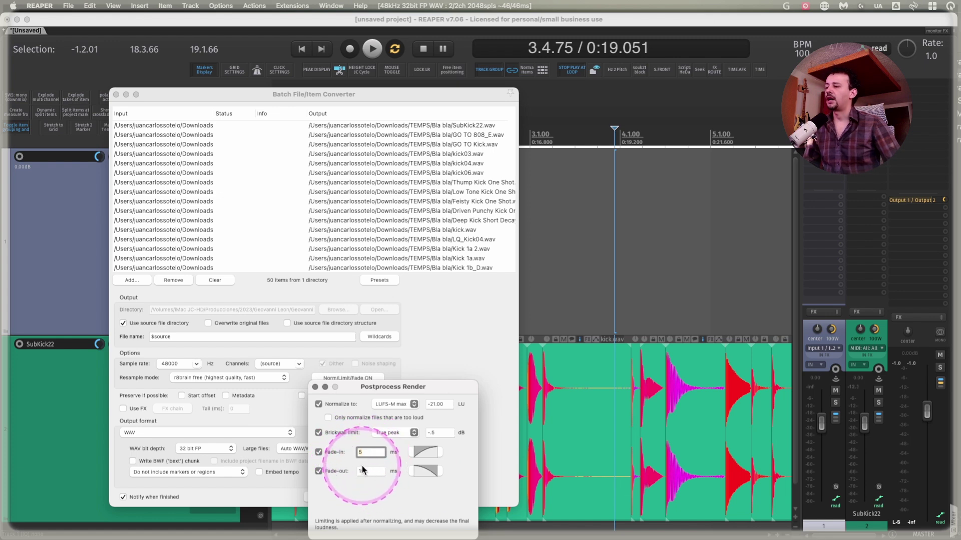
{"action": "left_click", "coordinate": [426, 454]}
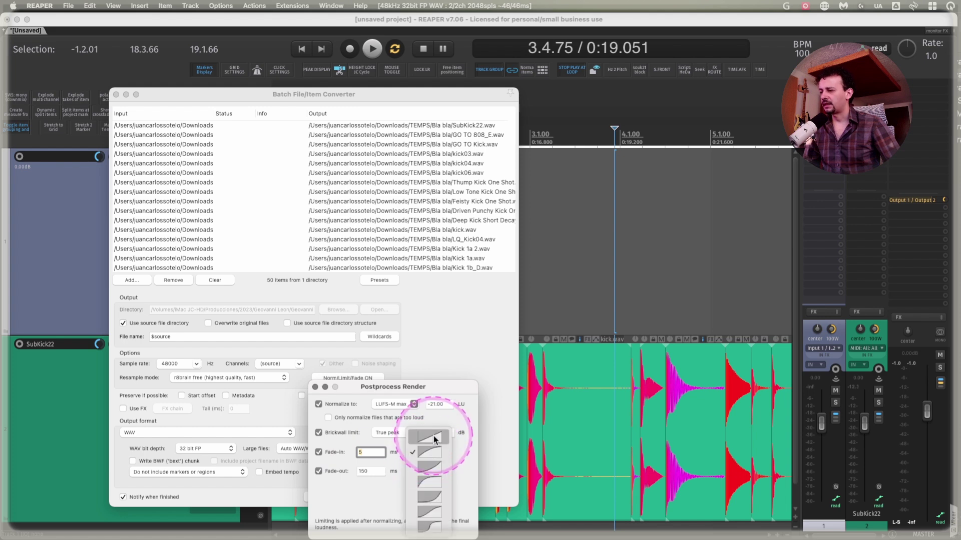
{"action": "left_click", "coordinate": [426, 483]}
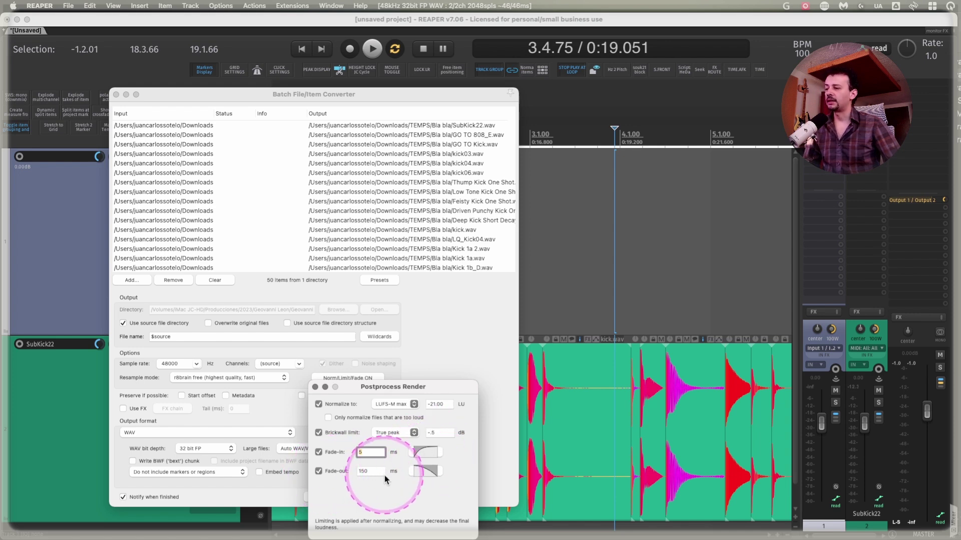
{"action": "left_click", "coordinate": [428, 472]}
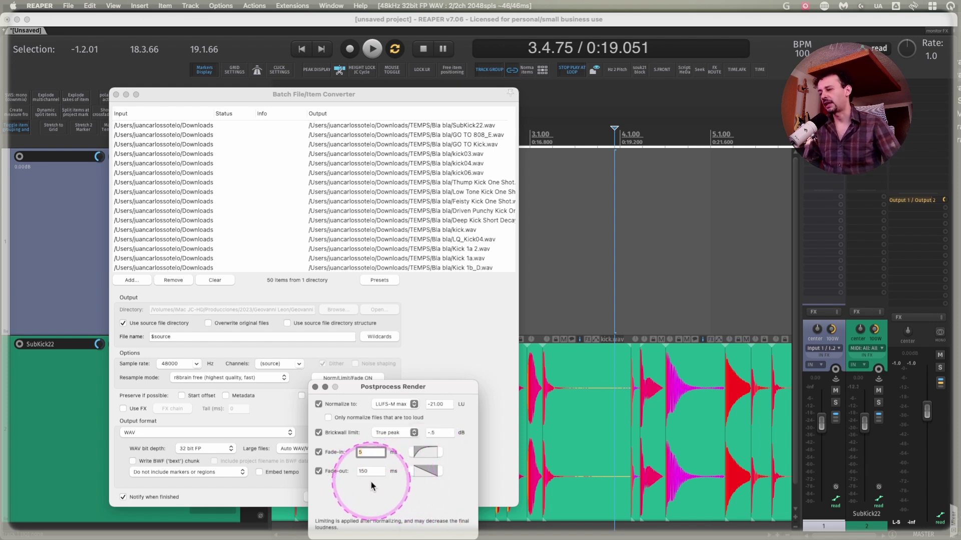
Close the postprocess settings and keep r8brain free as the resample mode
{"action": "left_click", "coordinate": [315, 386]}
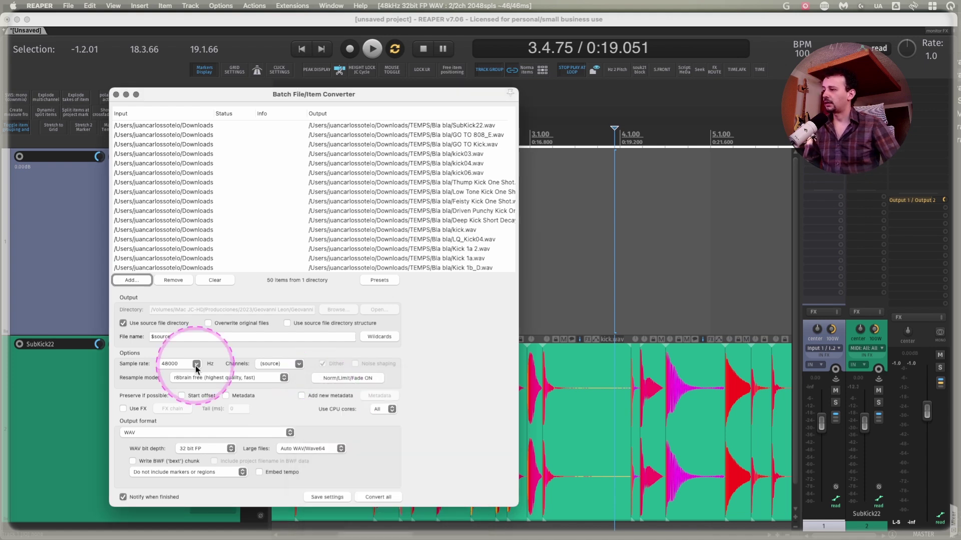
{"action": "left_click", "coordinate": [283, 380]}
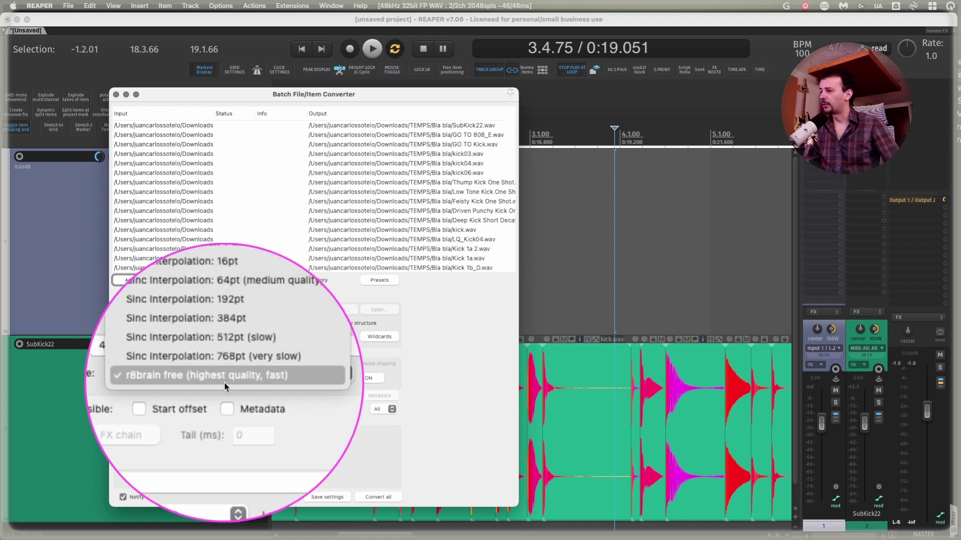
{"action": "left_click", "coordinate": [300, 409]}
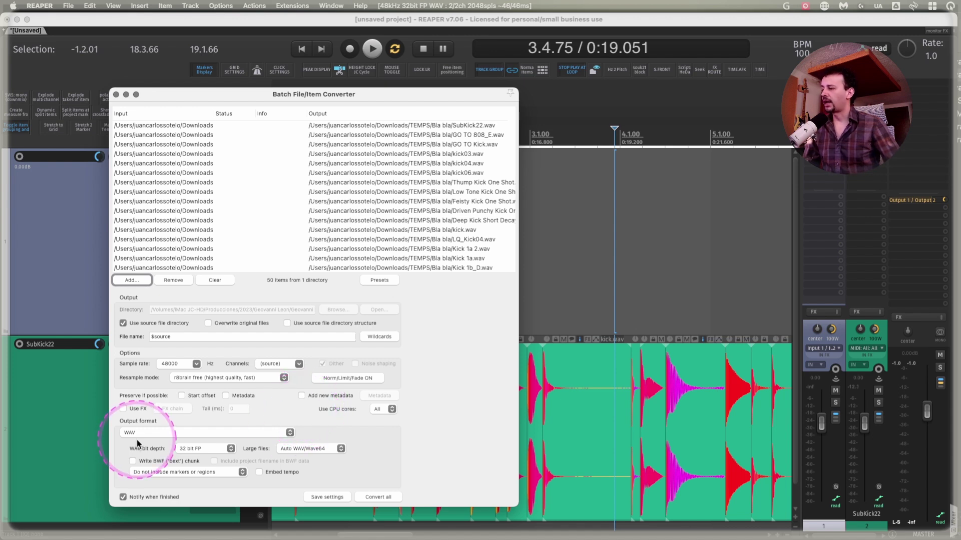
Set the WAV output bit depth to 24 bit PCM
{"action": "left_click", "coordinate": [231, 449]}
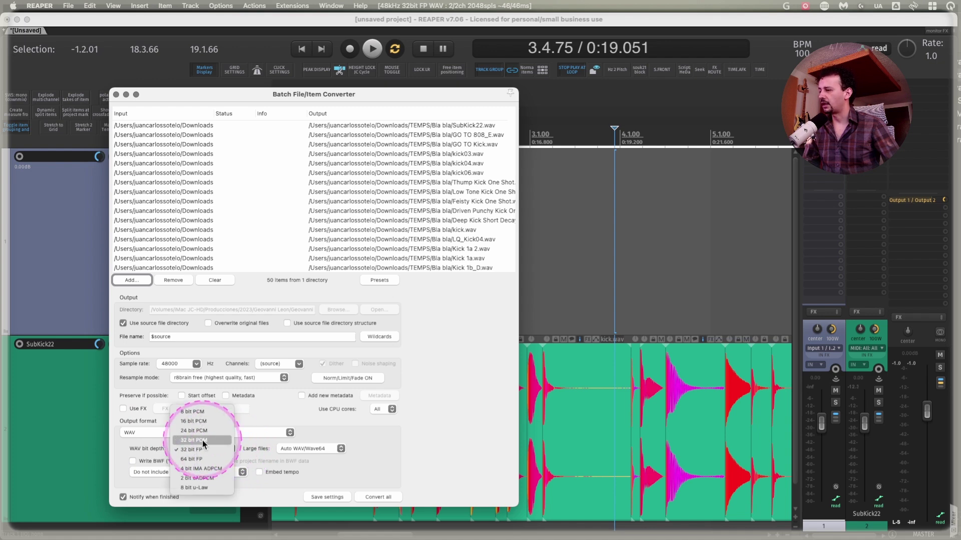
{"action": "left_click", "coordinate": [209, 431]}
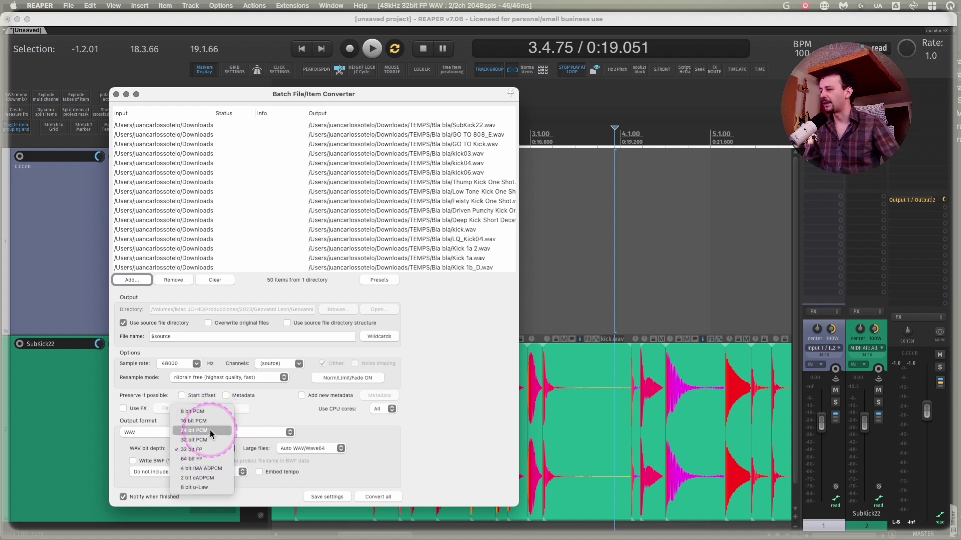
{"action": "left_click", "coordinate": [229, 449]}
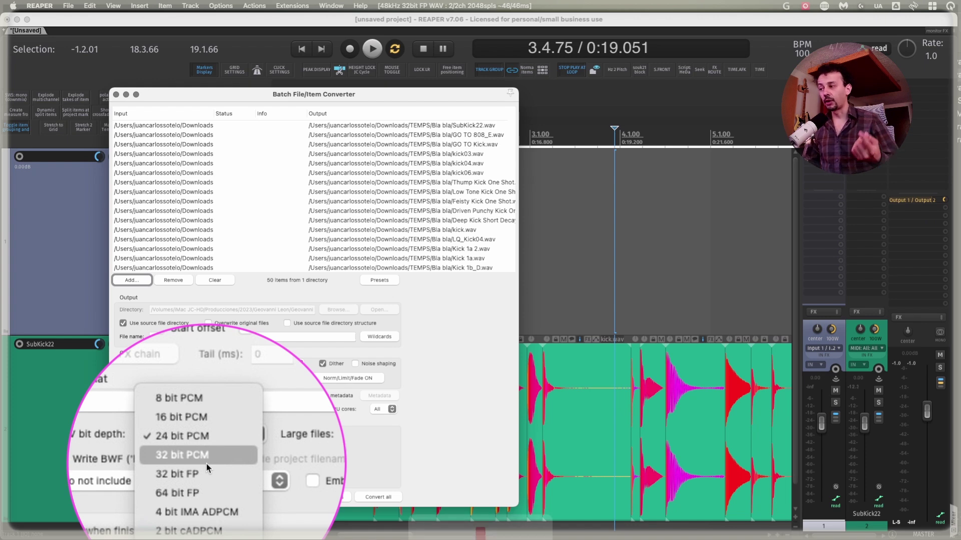
{"action": "left_click", "coordinate": [385, 449]}
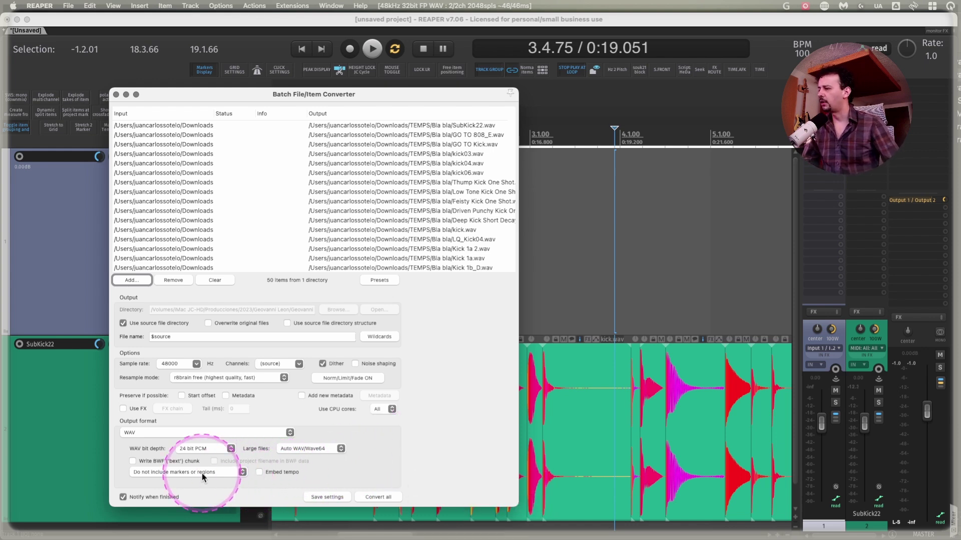
Append ' NORMALIZED' after $source in the output file name pattern
{"action": "left_click", "coordinate": [149, 335]}
{"action": "type", "text": "N"}
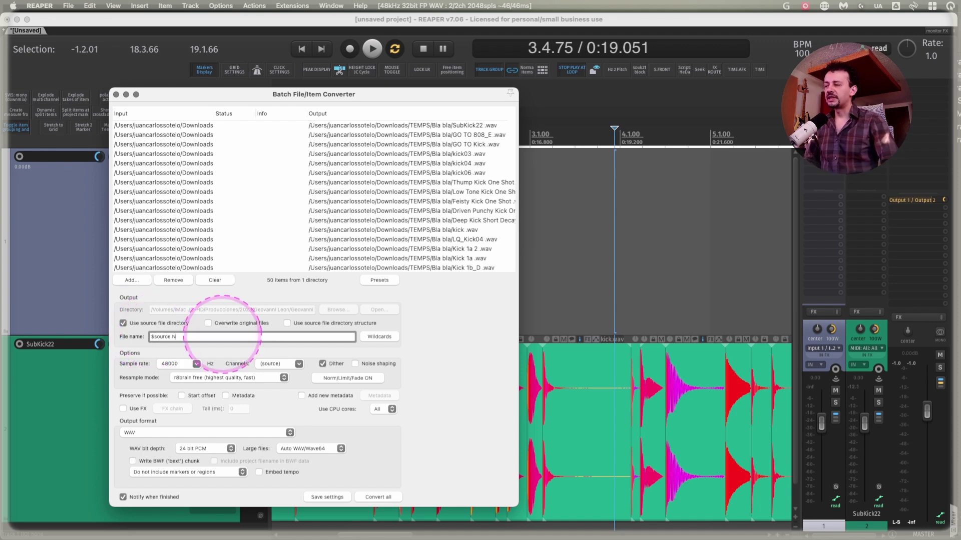
{"action": "type", "text": "ORMALIZED"}
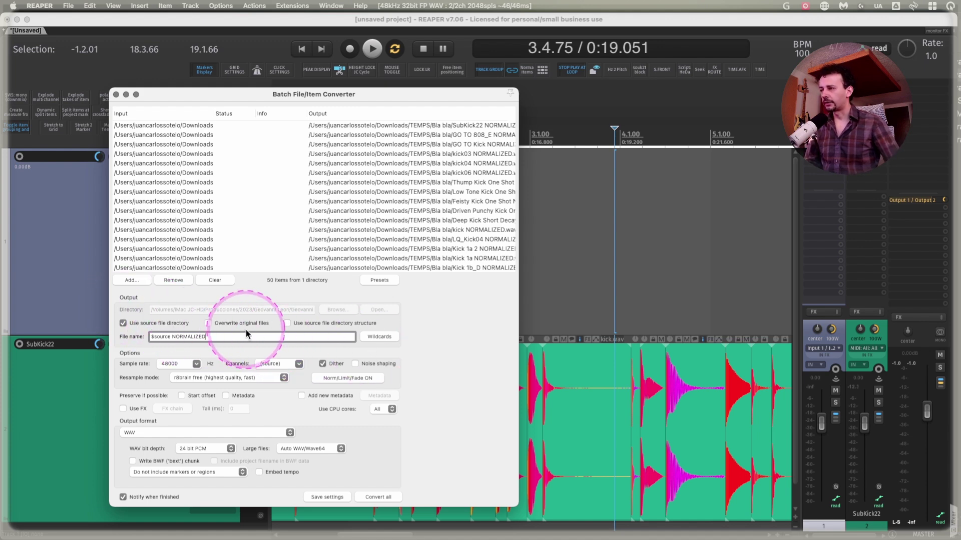
Convert all 50 kicks, dismiss the done notice, and check every file shows Done
{"action": "left_click", "coordinate": [378, 497]}
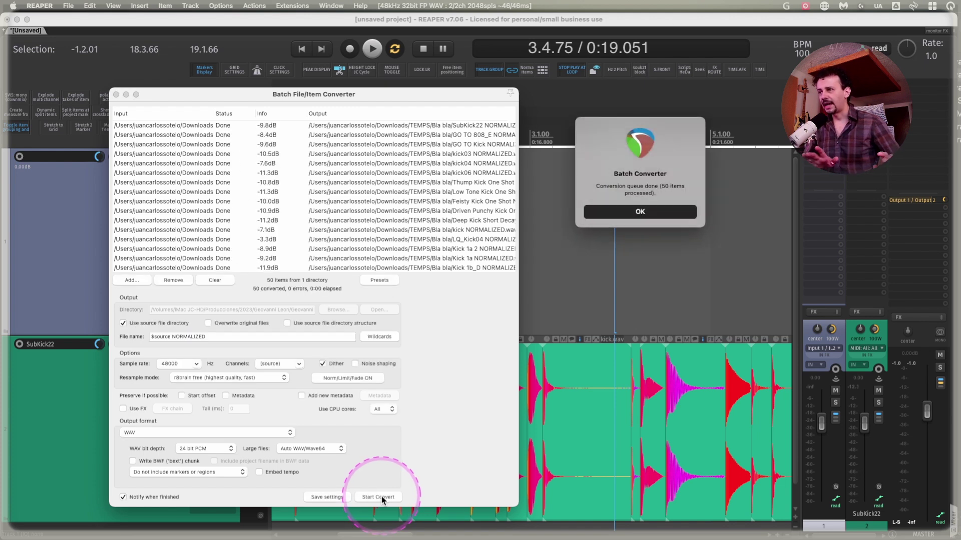
{"action": "left_click", "coordinate": [638, 213]}
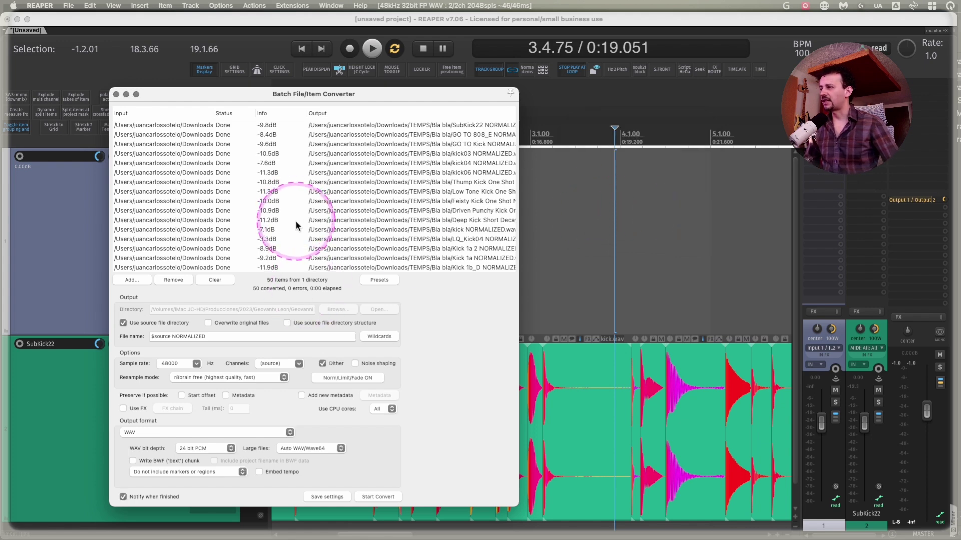
{"action": "scroll", "coordinate": [272, 195], "scroll_direction": "down", "scroll_amount": 3}
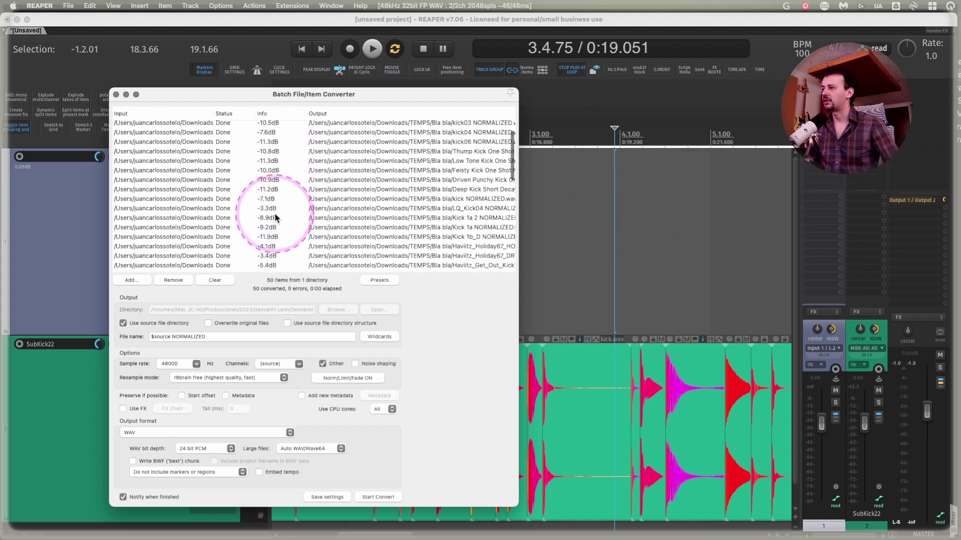
{"action": "scroll", "coordinate": [276, 236], "scroll_direction": "down", "scroll_amount": 10}
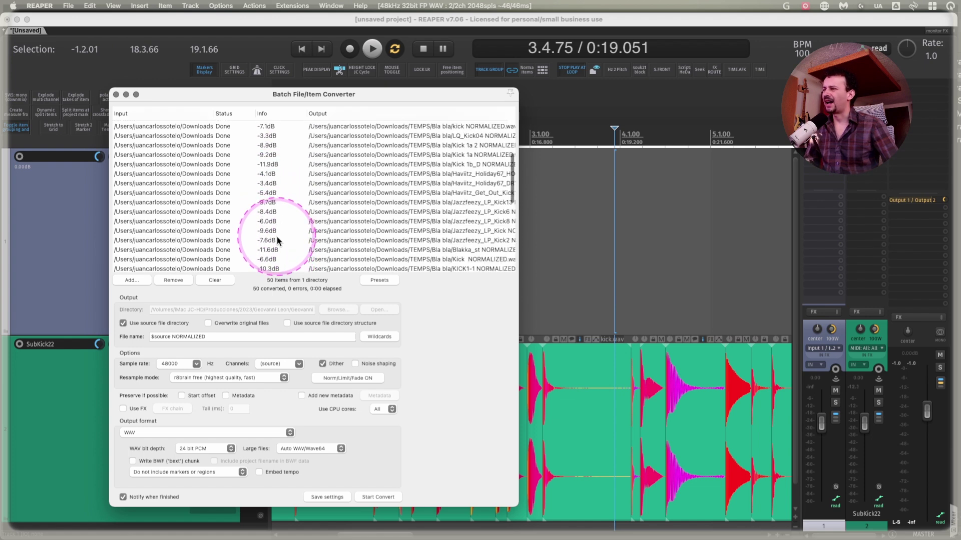
{"action": "scroll", "coordinate": [278, 236], "scroll_direction": "down", "scroll_amount": 3}
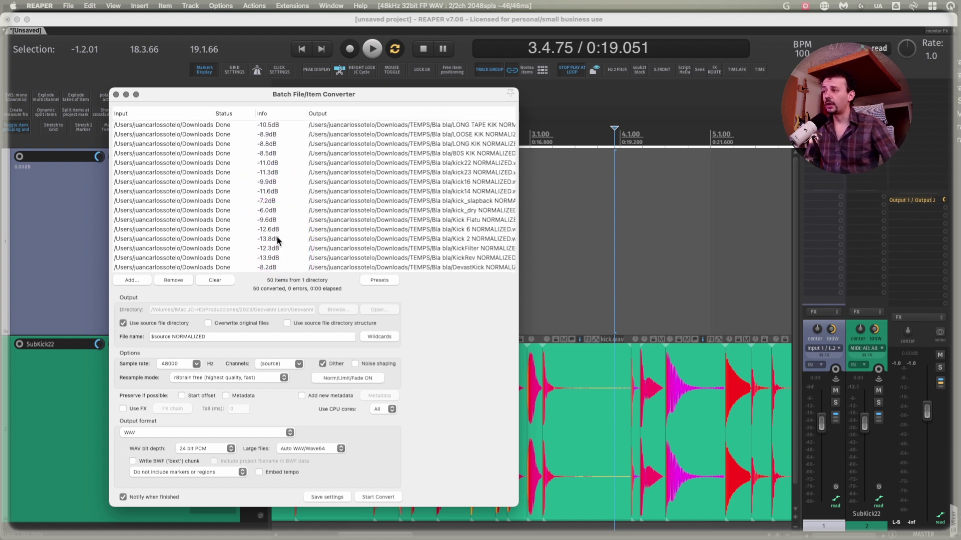
{"action": "scroll", "coordinate": [277, 236], "scroll_direction": "up", "scroll_amount": 15}
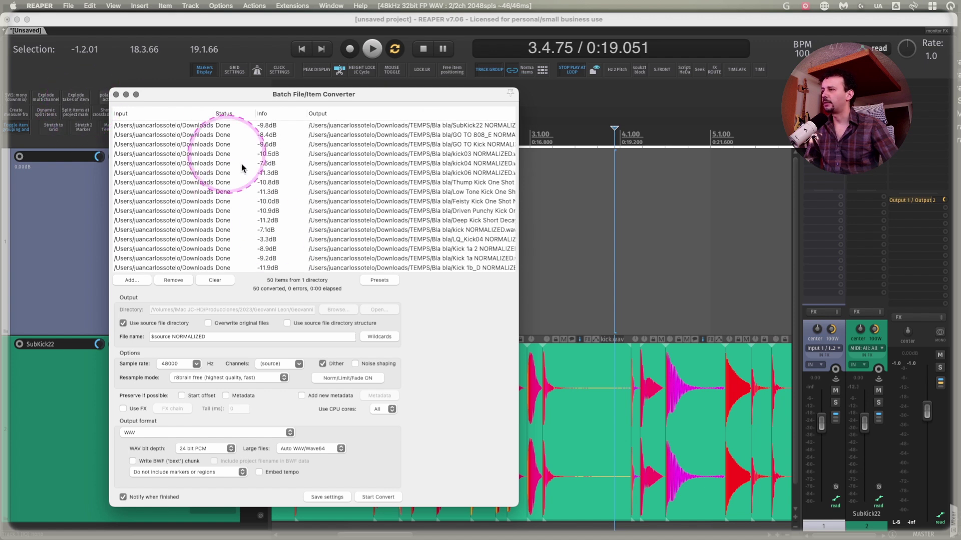
Close the converter and play the DevastKick NORMALIZED kicks against the SubKick22 originals
{"action": "left_click", "coordinate": [116, 95]}
{"action": "scroll", "coordinate": [335, 288], "scroll_direction": "down", "scroll_amount": 3}
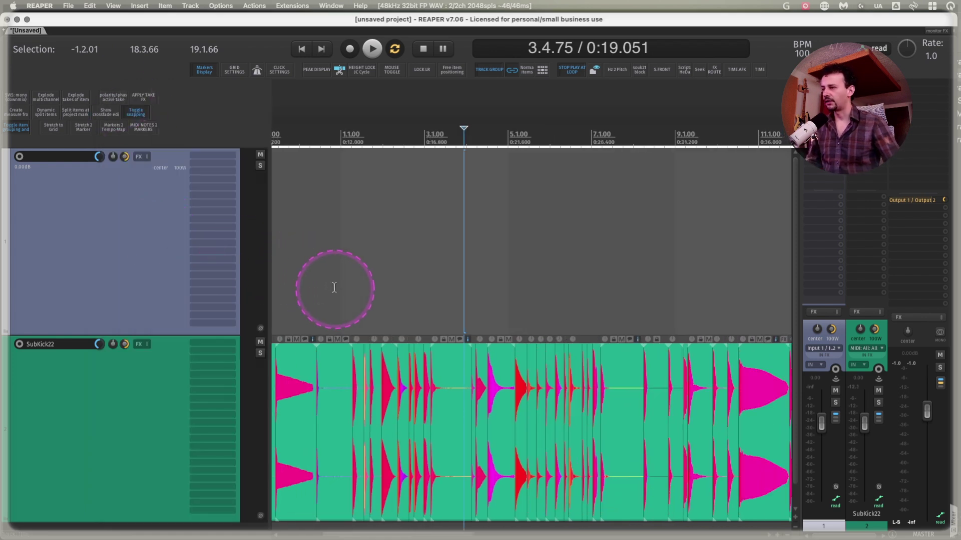
{"action": "scroll", "coordinate": [334, 288], "scroll_direction": "down", "scroll_amount": 2}
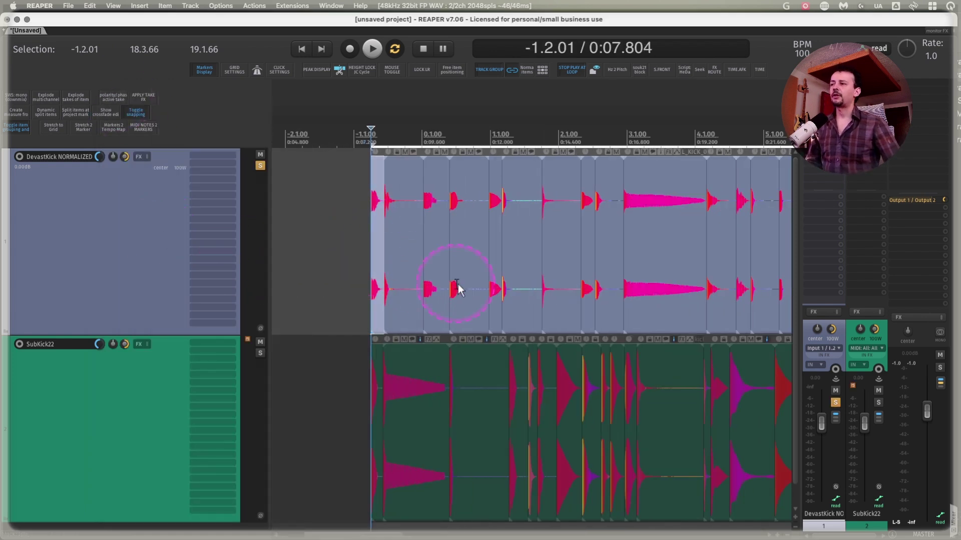
{"action": "scroll", "coordinate": [459, 287], "scroll_direction": "right", "scroll_amount": 1}
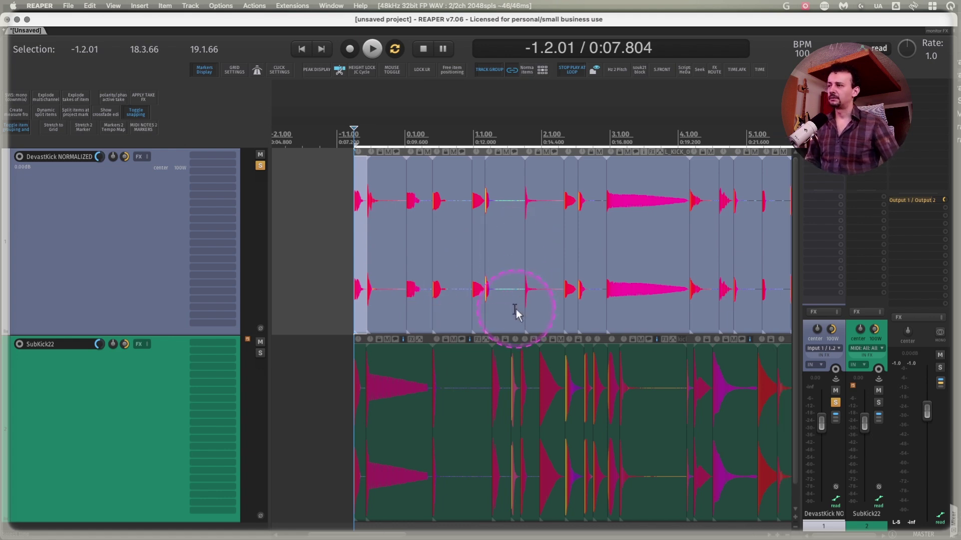
{"action": "key", "text": "space"}
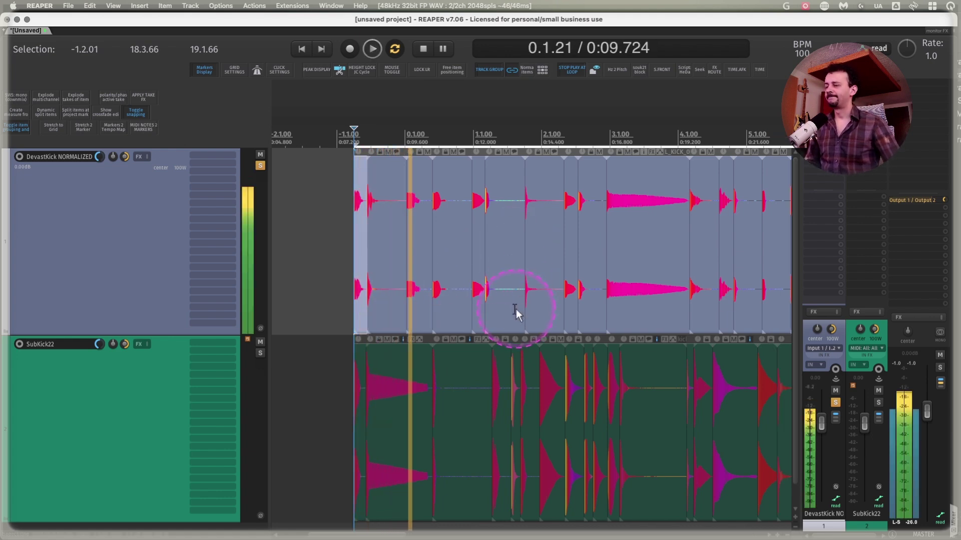
{"action": "scroll", "coordinate": [536, 305], "scroll_direction": "right", "scroll_amount": 2}
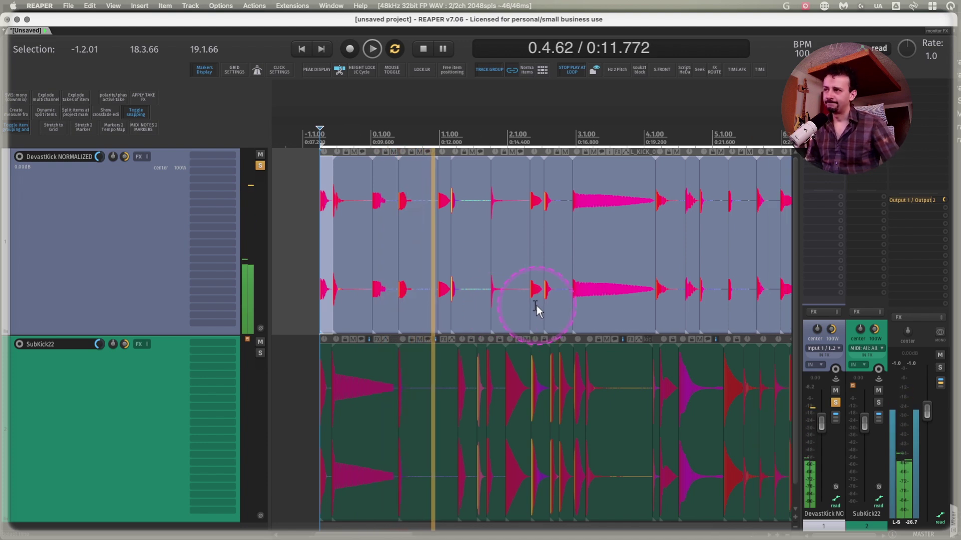
{"action": "scroll", "coordinate": [538, 302], "scroll_direction": "right", "scroll_amount": 3}
{"action": "key", "text": "space"}
{"action": "key", "text": "space"}
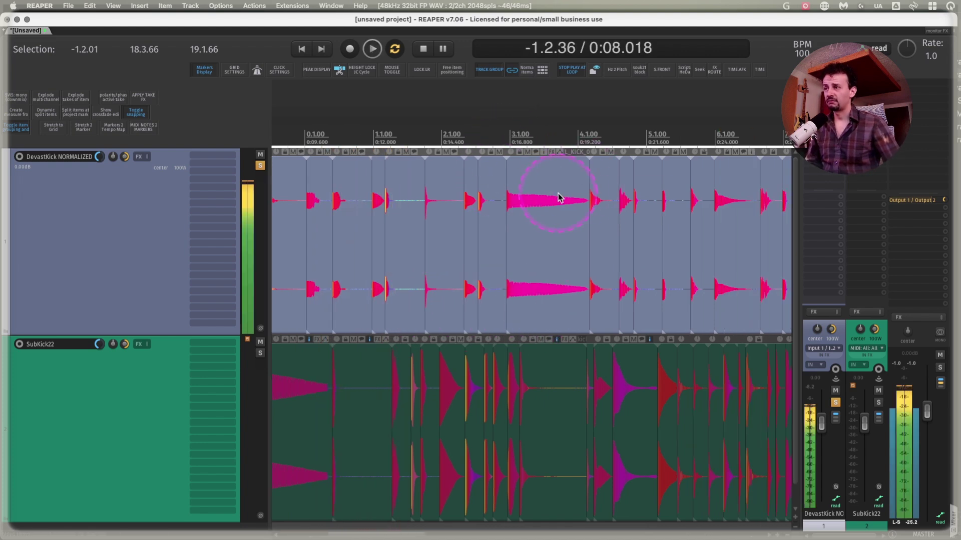
{"action": "scroll", "coordinate": [541, 197], "scroll_direction": "right", "scroll_amount": 4}
{"action": "key", "text": "space"}
{"action": "key", "text": "space"}
Select the long kick item, zoom in on it, and stop playback
{"action": "left_click", "coordinate": [502, 220]}
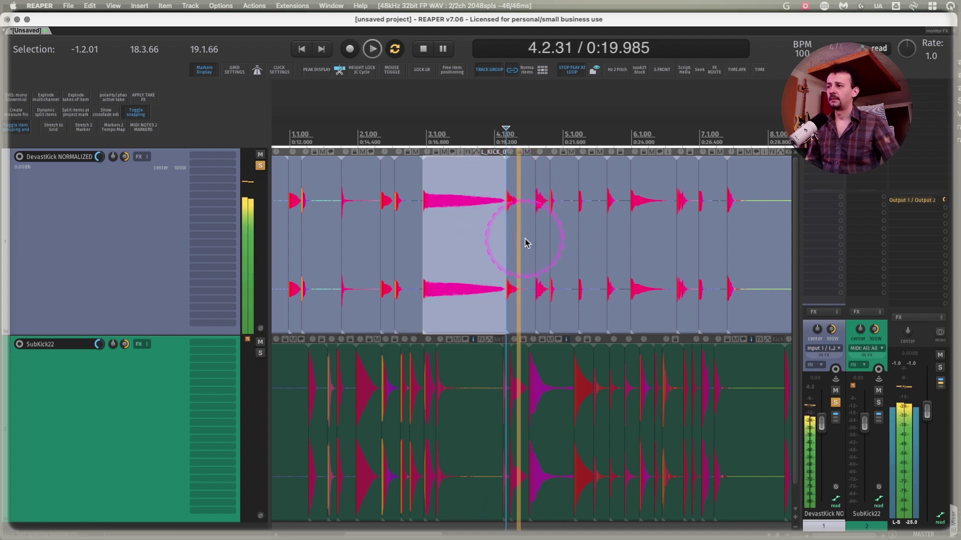
{"action": "scroll", "coordinate": [571, 251], "scroll_direction": "right", "scroll_amount": 3}
{"action": "left_click_drag", "start_coordinate": [413, 259], "coordinate": [729, 250]}
{"action": "key", "text": "z"}
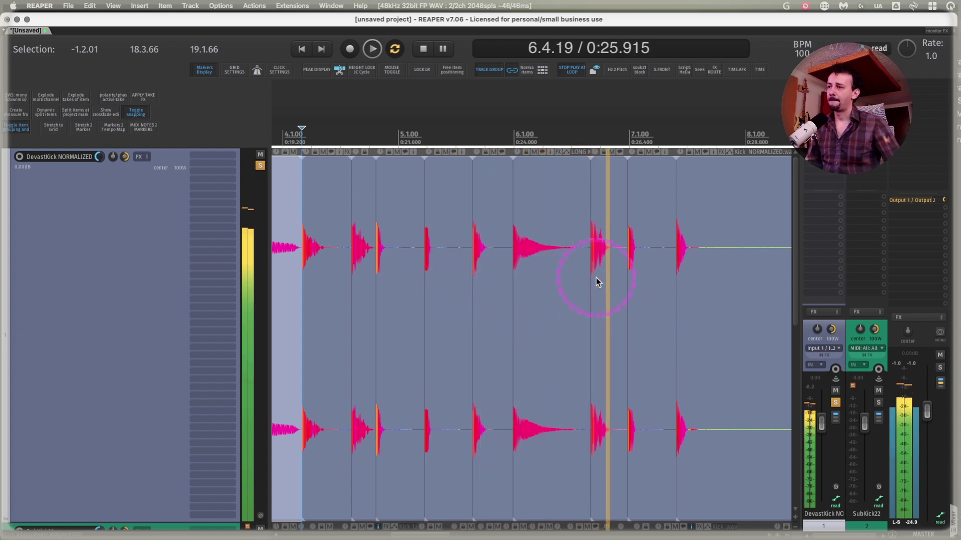
{"action": "key", "text": "space"}
{"action": "scroll", "coordinate": [605, 287], "scroll_direction": "up", "scroll_amount": 10}
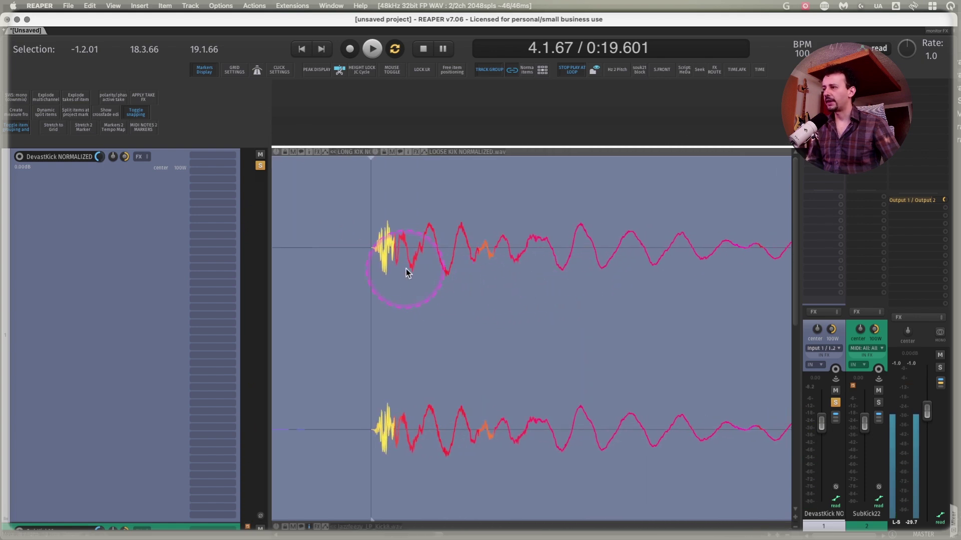
Add a steep convex fade-in to the LOOSE KIK item's start, then shorten it
{"action": "left_click", "coordinate": [419, 191]}
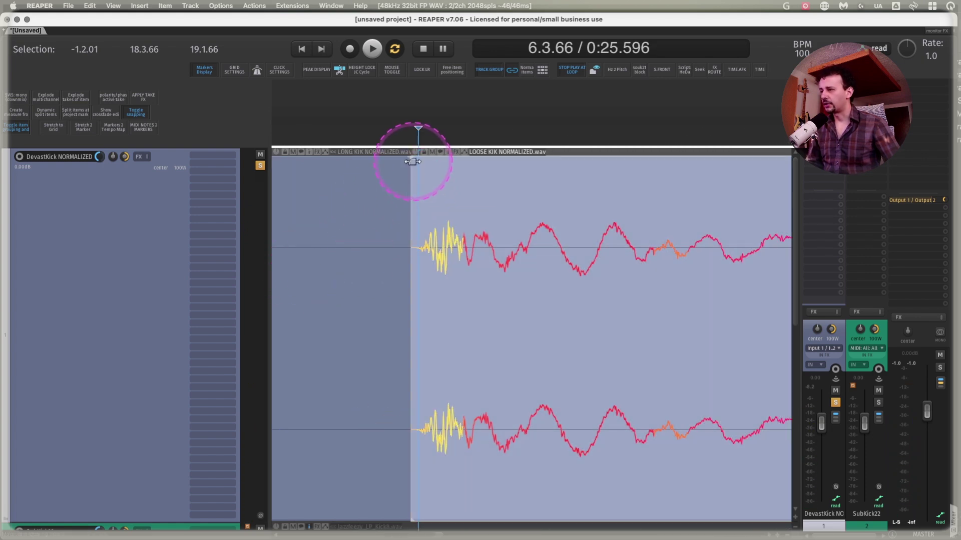
{"action": "left_click_drag", "start_coordinate": [413, 162], "coordinate": [440, 162]}
{"action": "scroll", "coordinate": [426, 239], "scroll_direction": "up", "scroll_amount": 5}
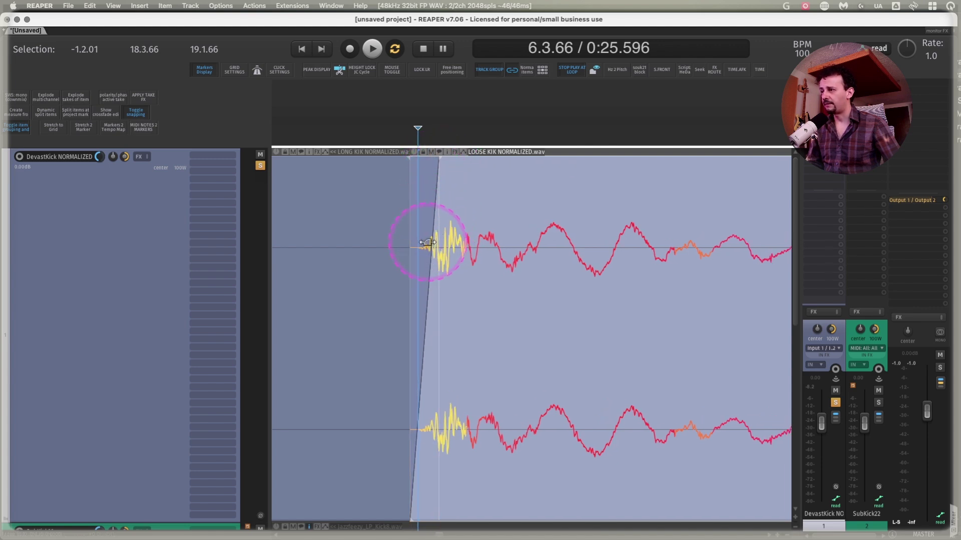
{"action": "scroll", "coordinate": [425, 243], "scroll_direction": "up", "scroll_amount": 1}
{"action": "right_click", "coordinate": [446, 263]}
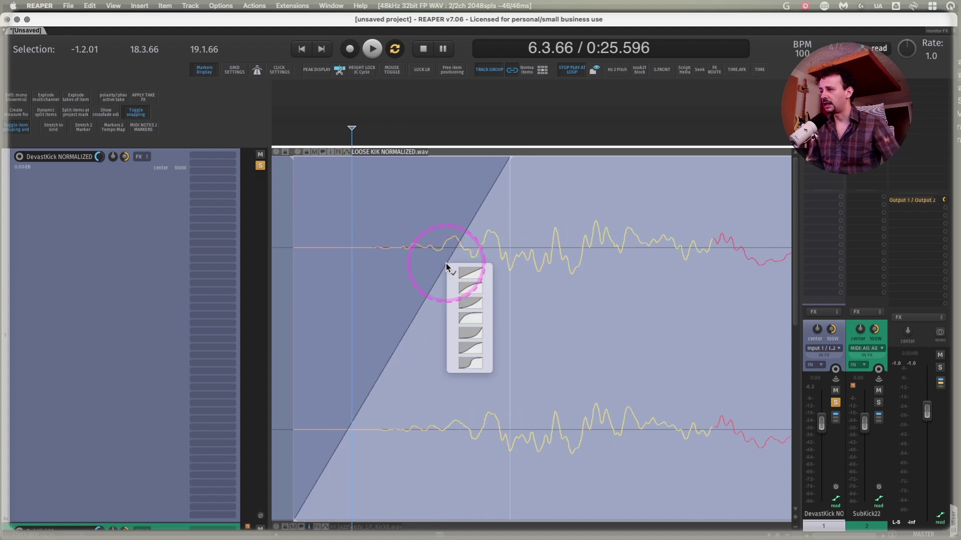
{"action": "left_click", "coordinate": [470, 320]}
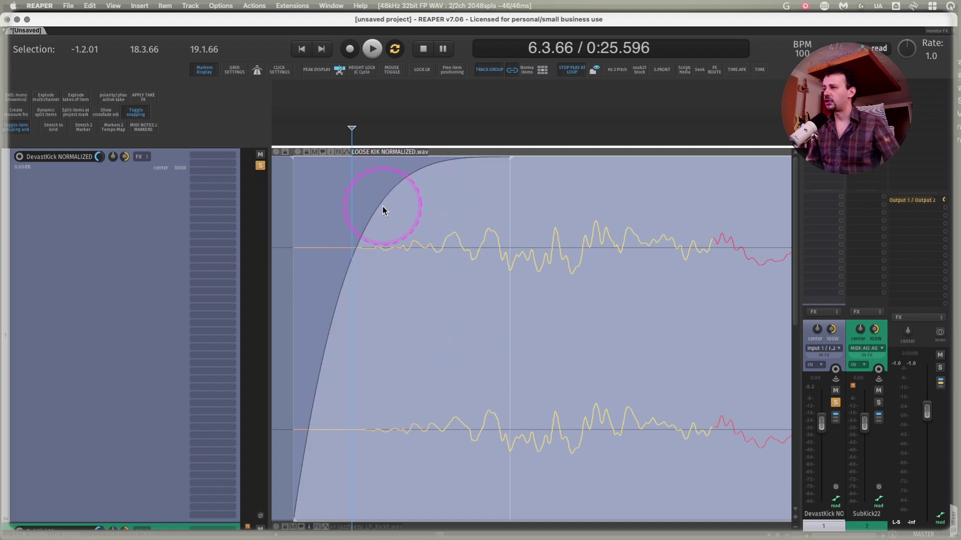
{"action": "mouse_move", "coordinate": [379, 204]}
{"action": "left_mouse_down"}
{"action": "mouse_move", "coordinate": [302, 186]}
{"action": "mouse_move", "coordinate": [365, 199]}
{"action": "left_mouse_up"}
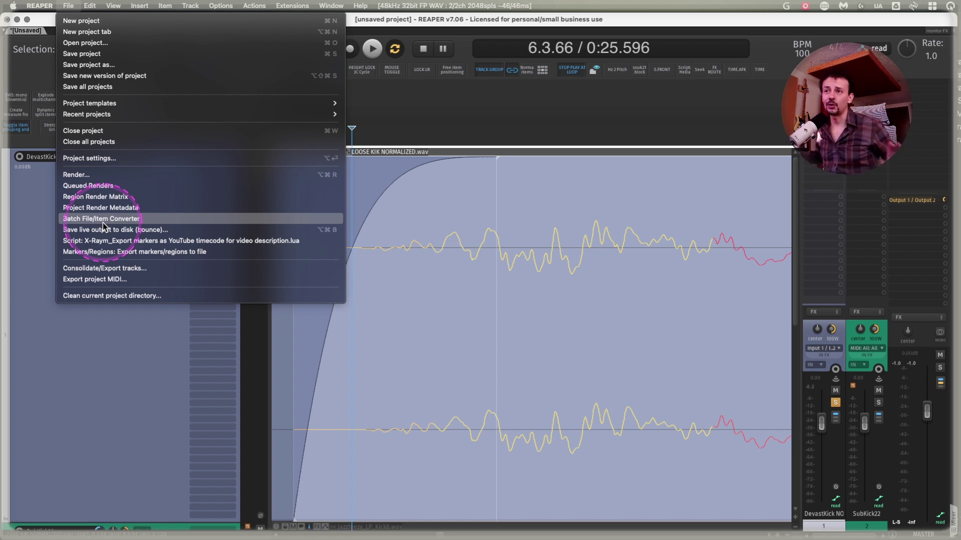
Reopen the Batch File/Item Converter and set its output file name pattern to '$source IDENTIFIER'
{"action": "left_click", "coordinate": [74, 359]}
{"action": "scroll", "coordinate": [400, 379], "scroll_direction": "up", "scroll_amount": 5}
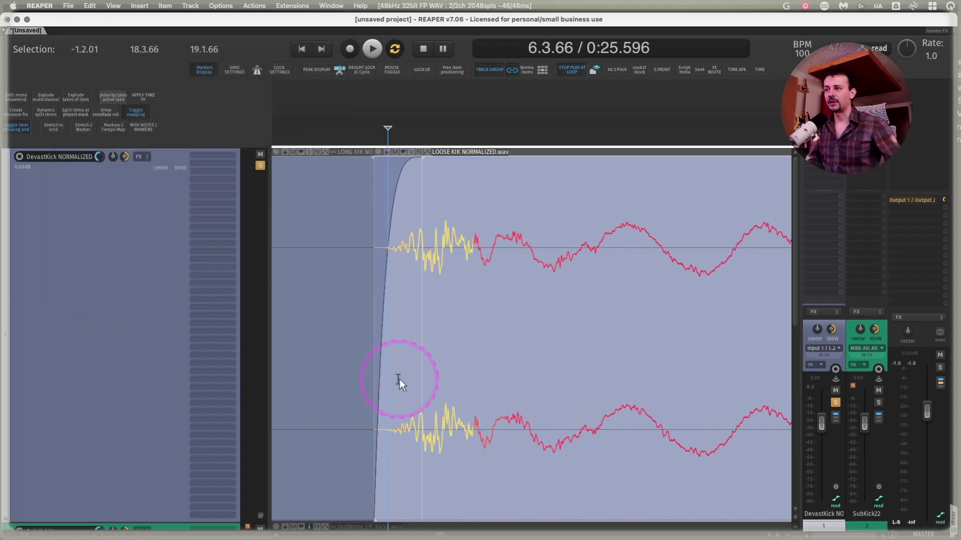
{"action": "left_click", "coordinate": [68, 6]}
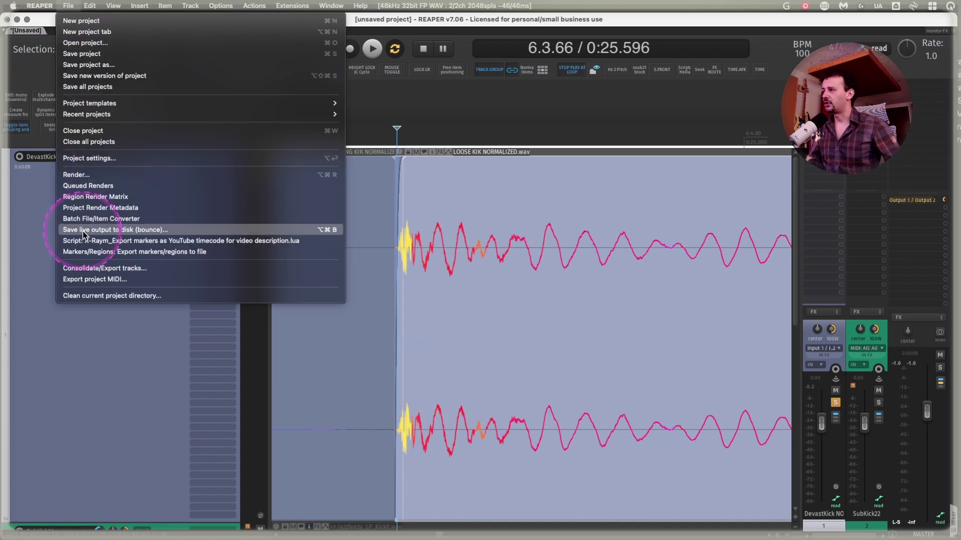
{"action": "left_click", "coordinate": [100, 221]}
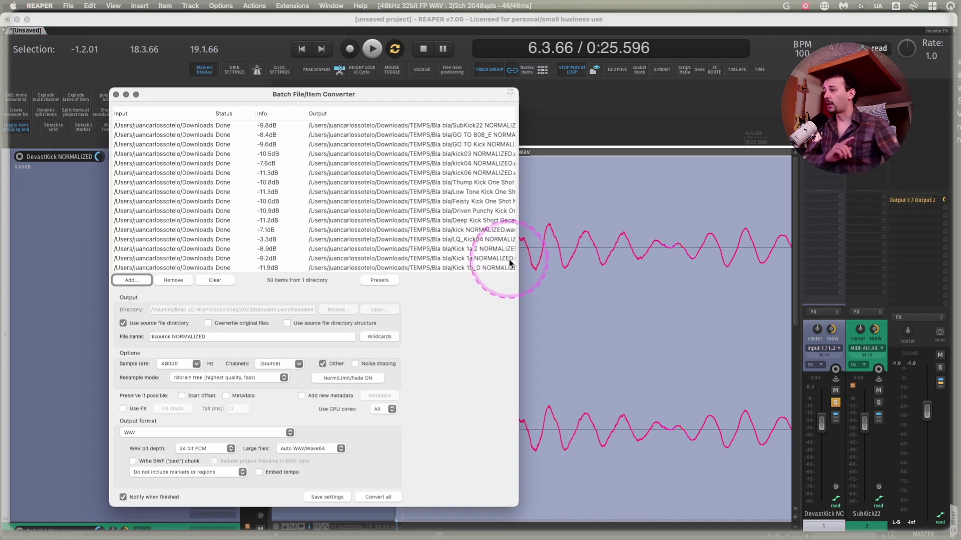
{"action": "left_click", "coordinate": [290, 336]}
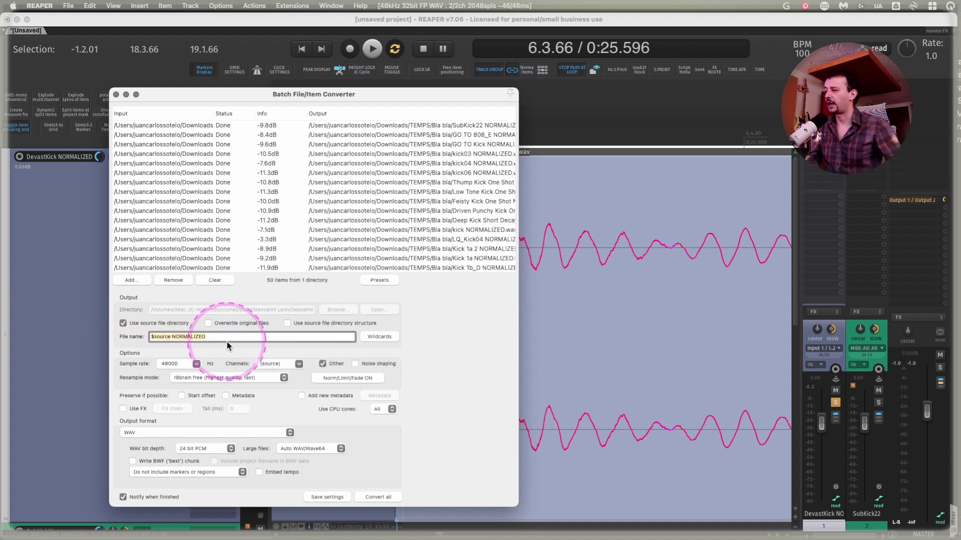
{"action": "key", "text": "BackSpace"}
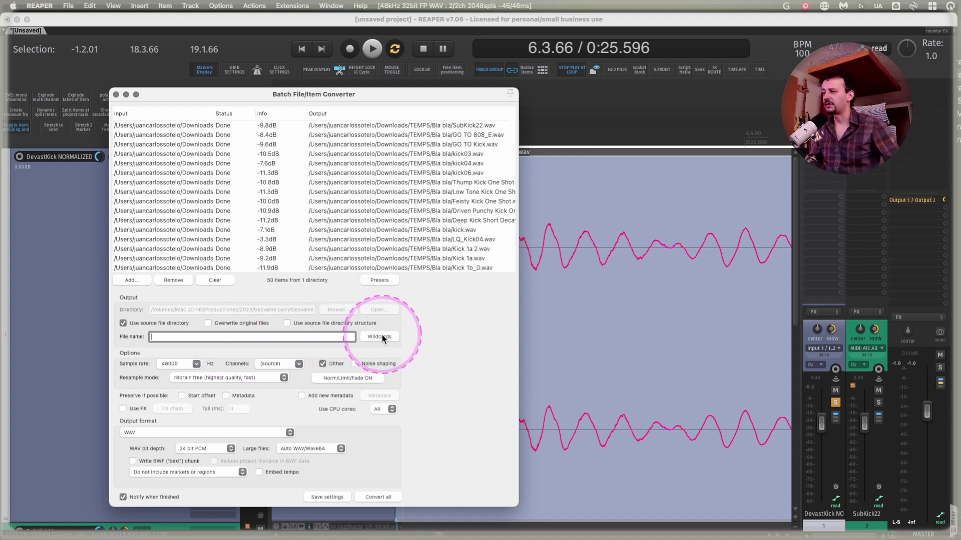
{"action": "left_click", "coordinate": [382, 335]}
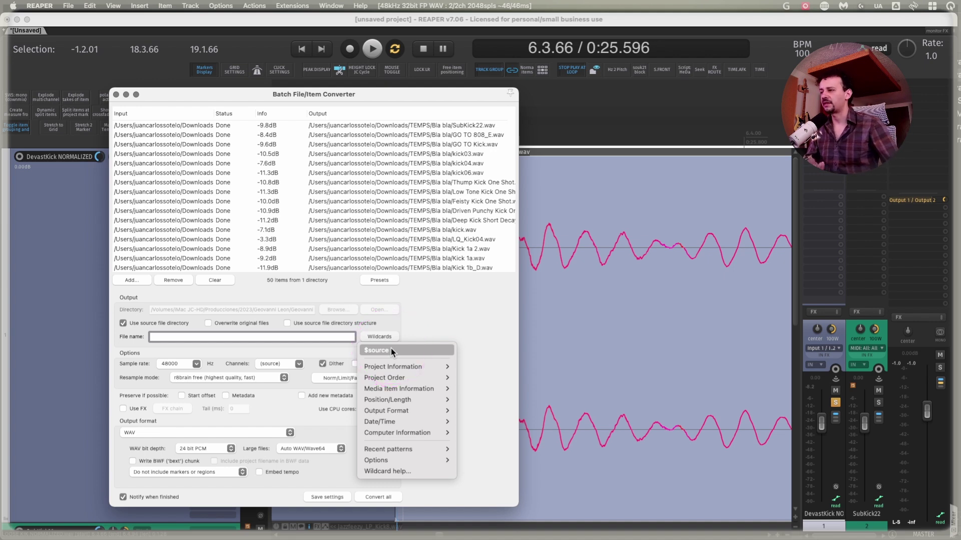
{"action": "left_click", "coordinate": [391, 349]}
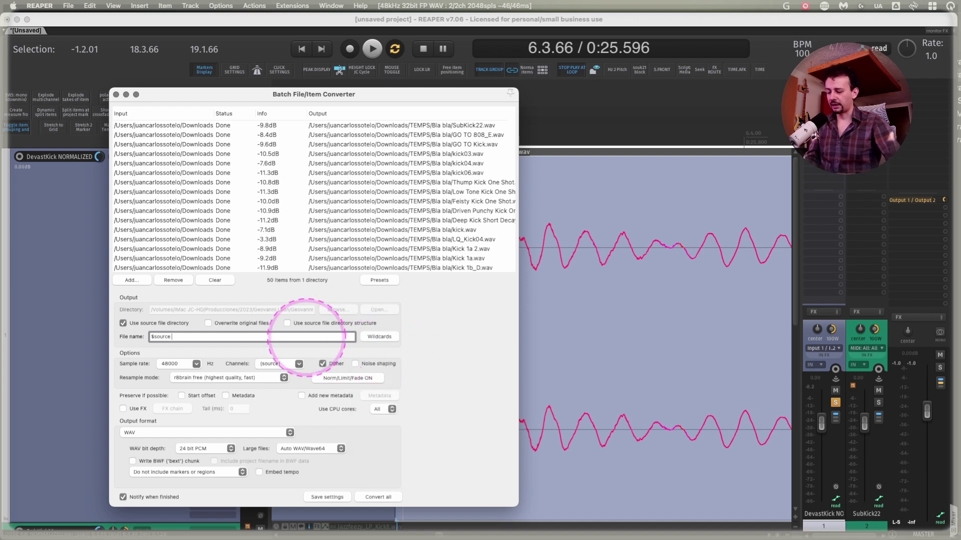
{"action": "type", "text": "IDENTIFIRE"}
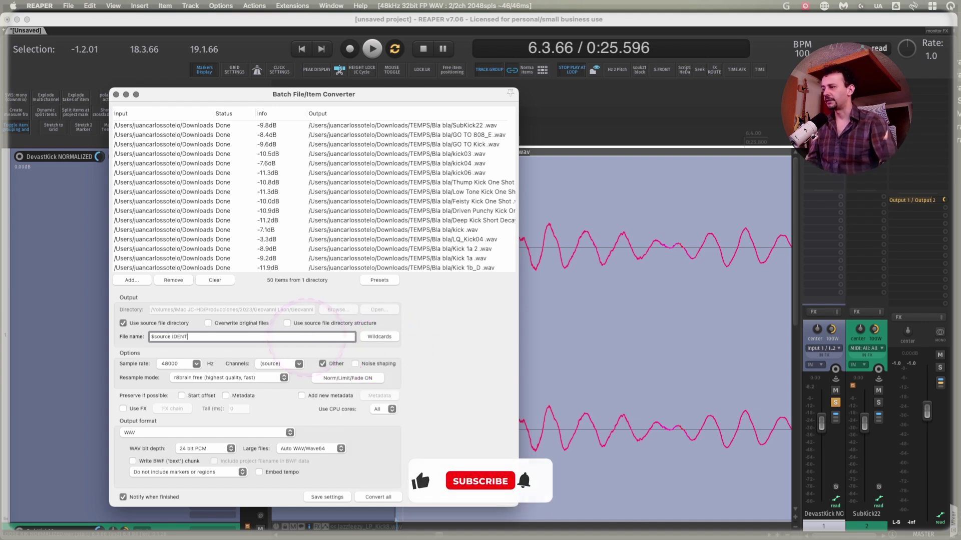
{"action": "key", "text": "BackSpace"}
{"action": "key", "text": "BackSpace"}
{"action": "type", "text": "ER"}
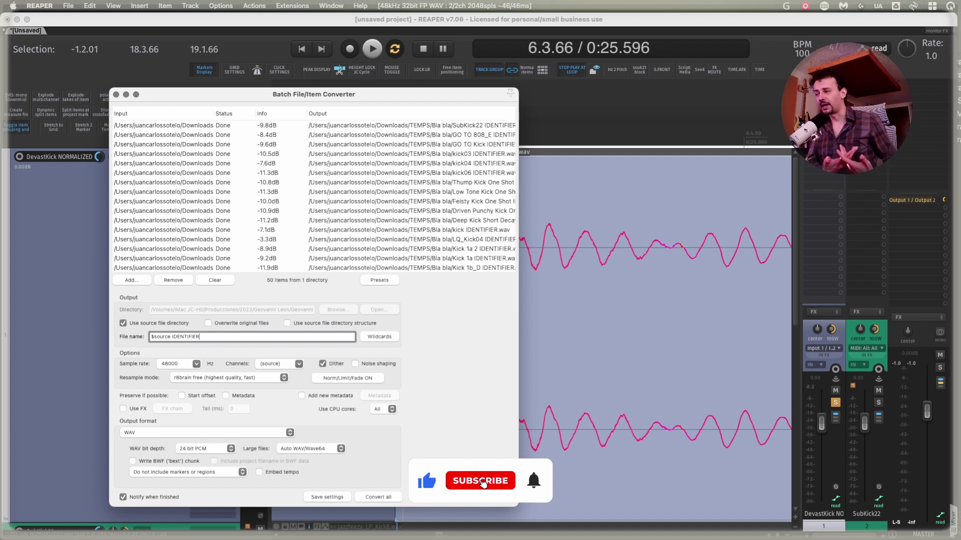